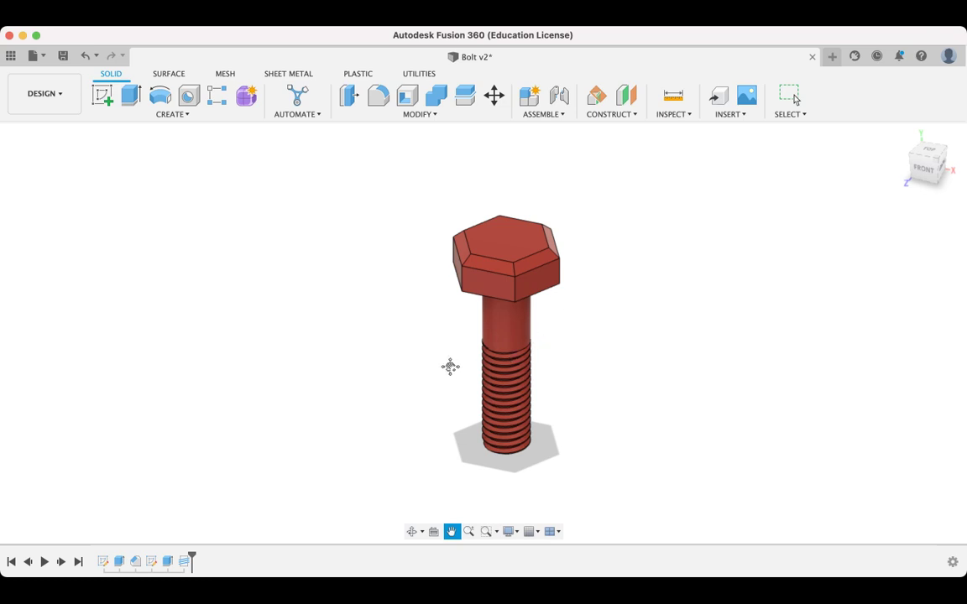
Start a new empty design and save it as Bolt v1
drag(456, 367, 456, 384)
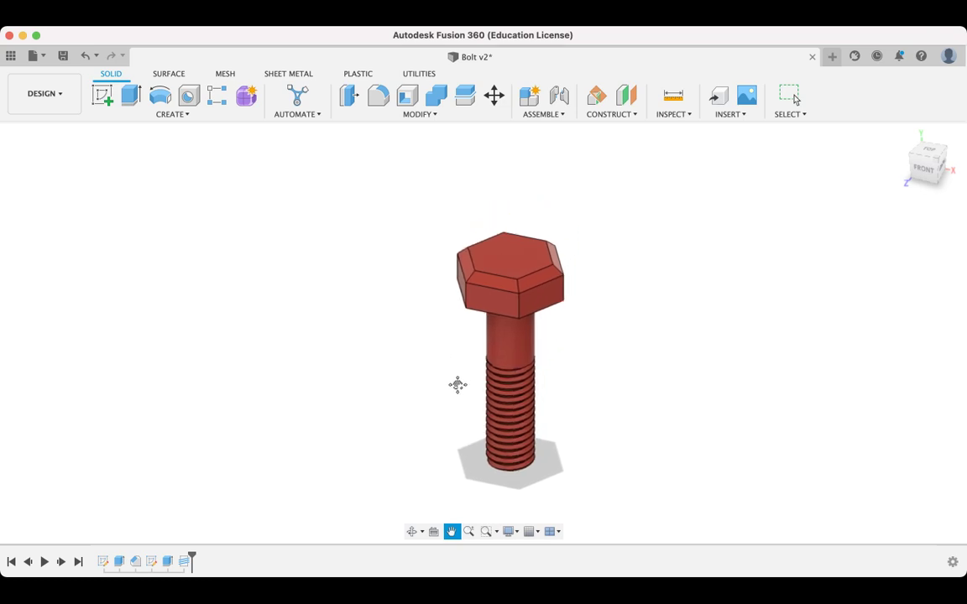
click(411, 531)
drag(481, 448, 513, 420)
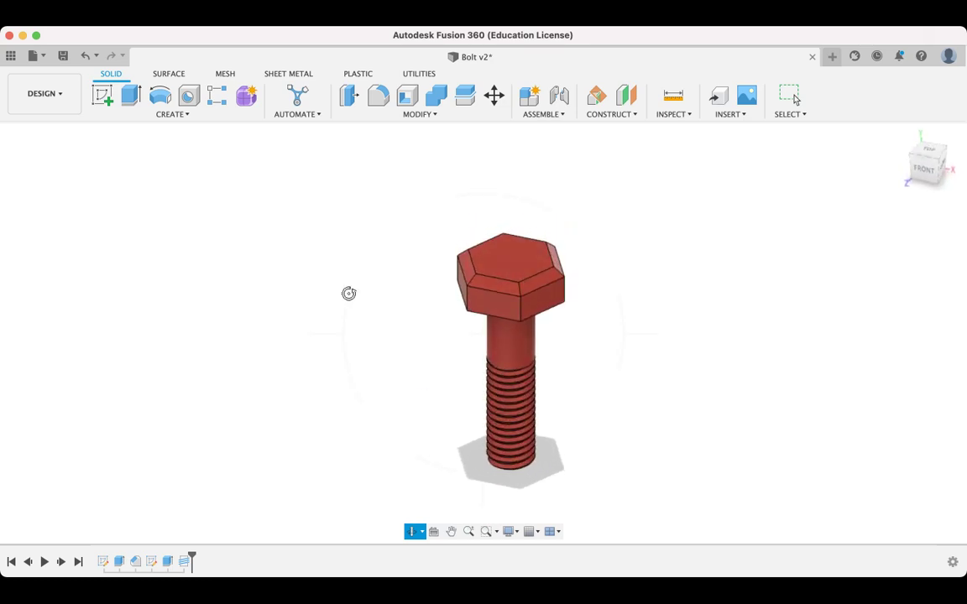
click(831, 57)
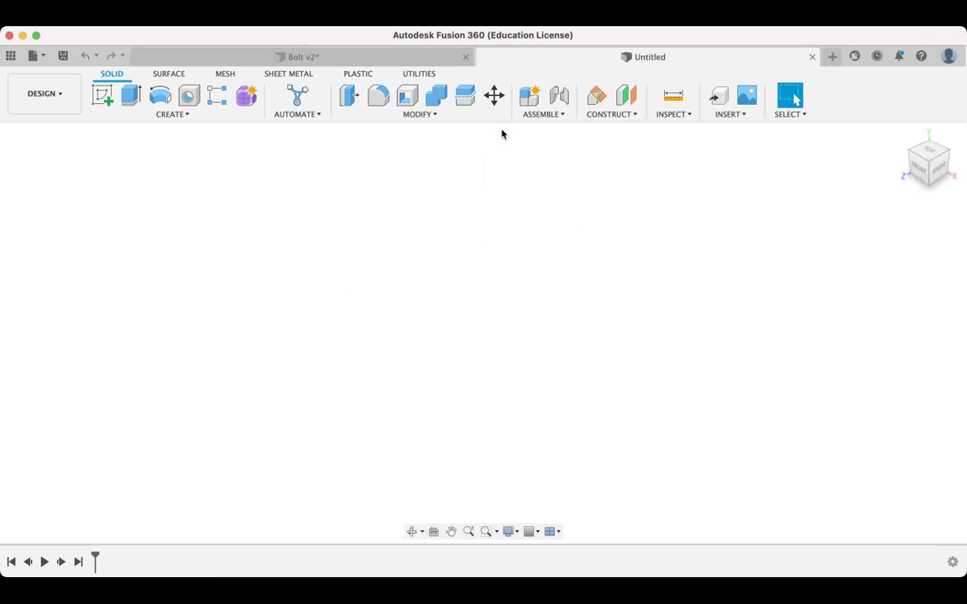
click(65, 56)
Sketch a circumscribed pentagon centred at the origin on the top plane, then select all of it
click(929, 150)
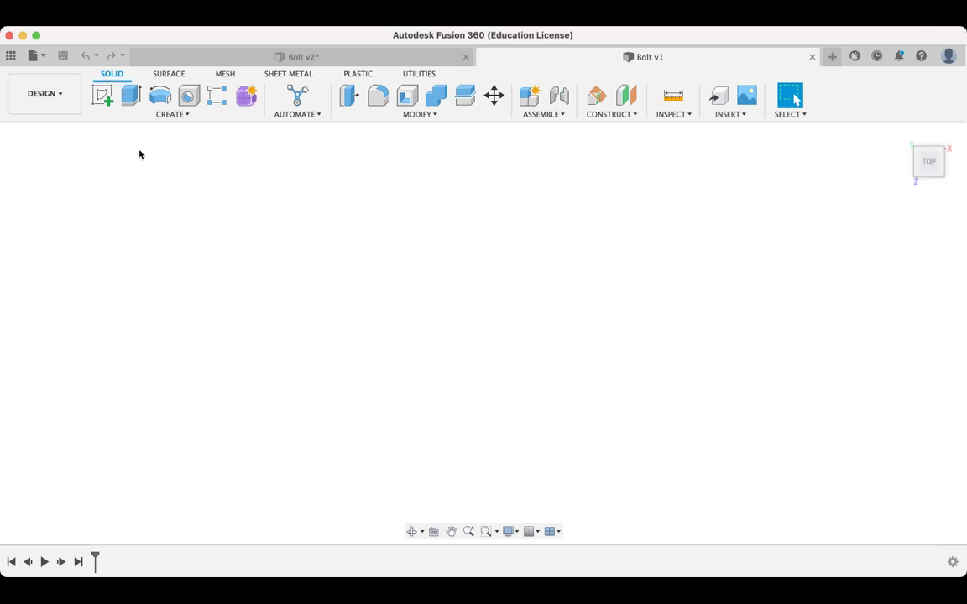
click(103, 95)
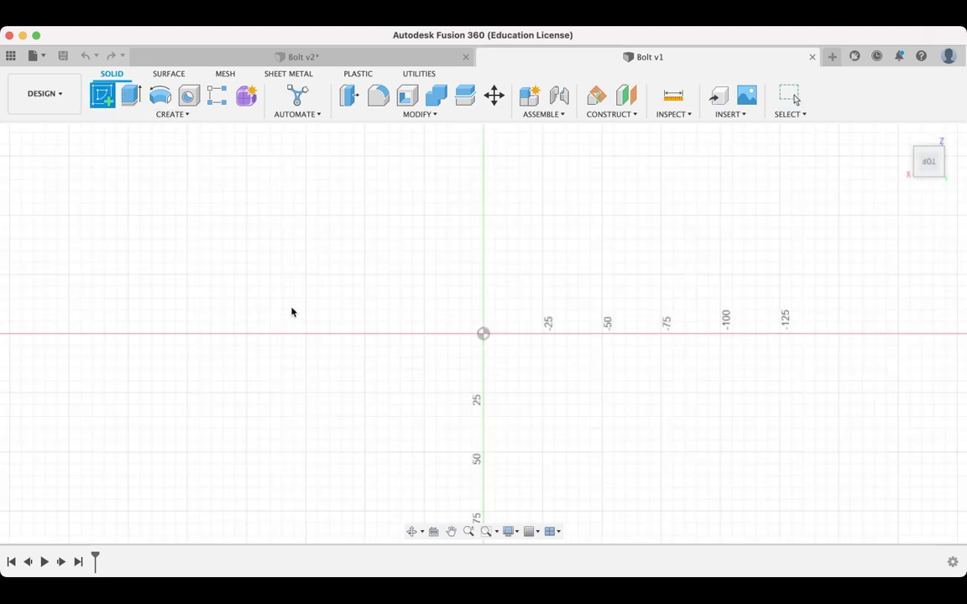
click(189, 116)
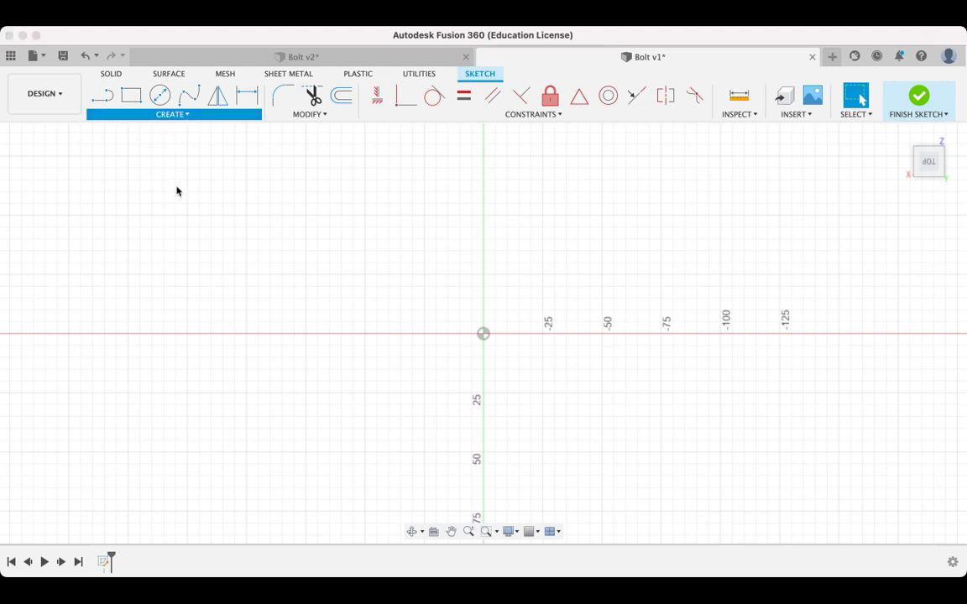
click(239, 188)
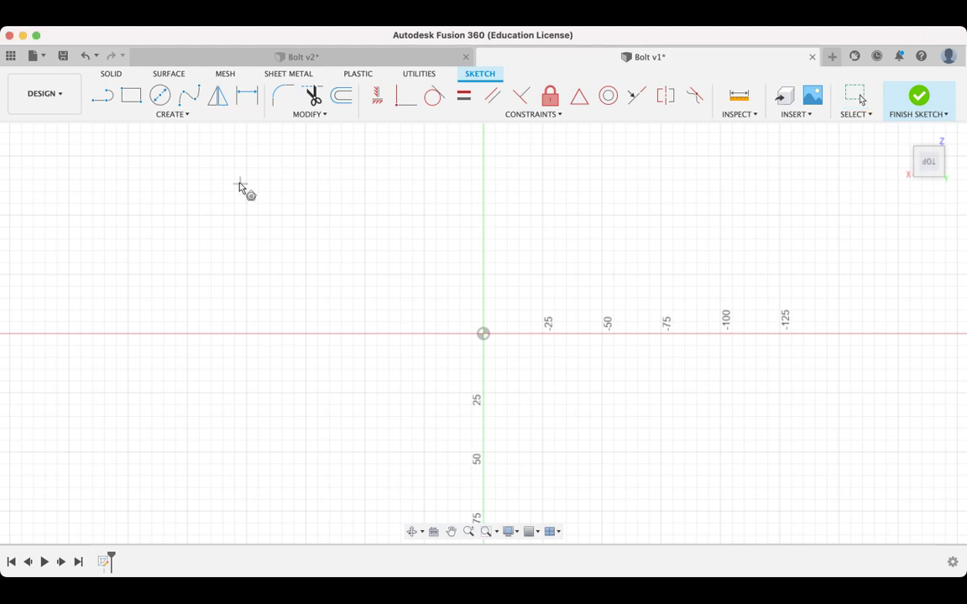
click(483, 335)
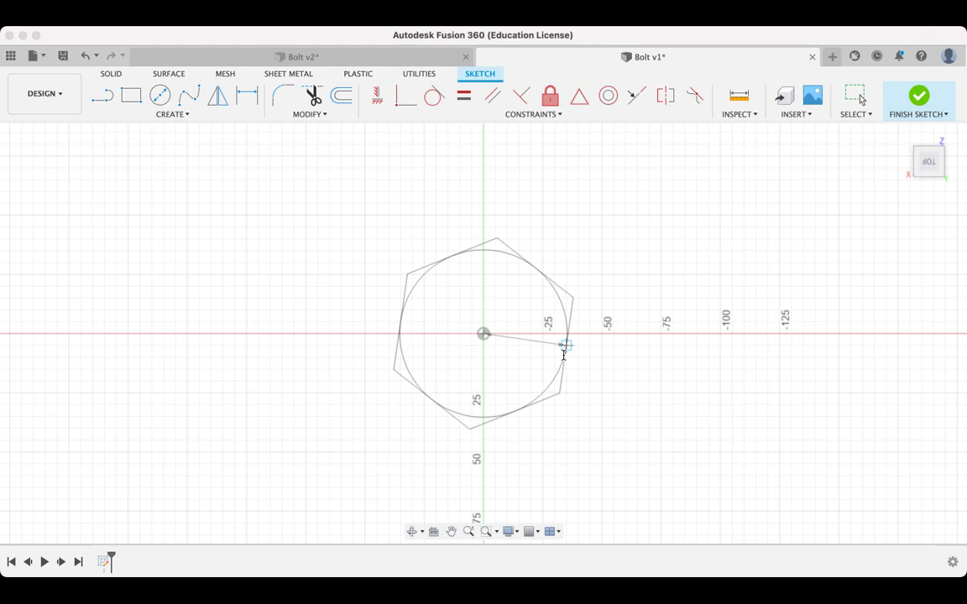
click(565, 345)
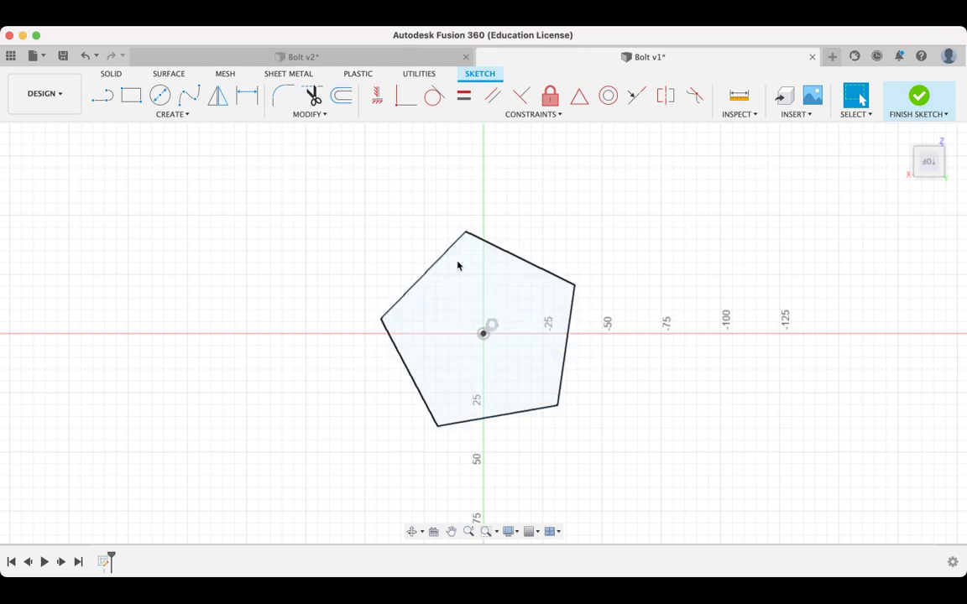
double_click(520, 262)
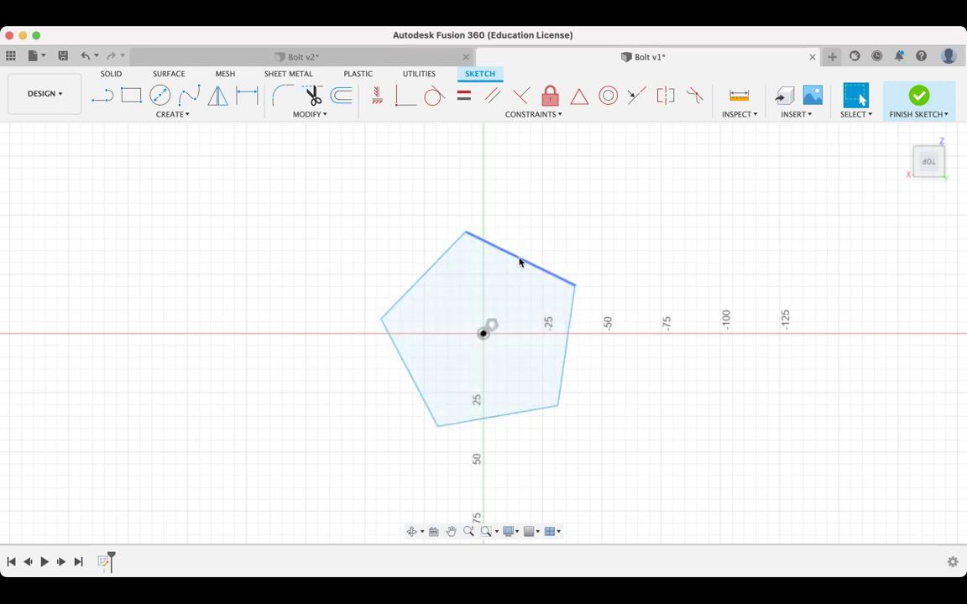
drag(350, 215, 635, 465)
Replace the pentagon with a six-sided circumscribed hexagon centred at the origin, cancelling a stray second polygon
key(Delete)
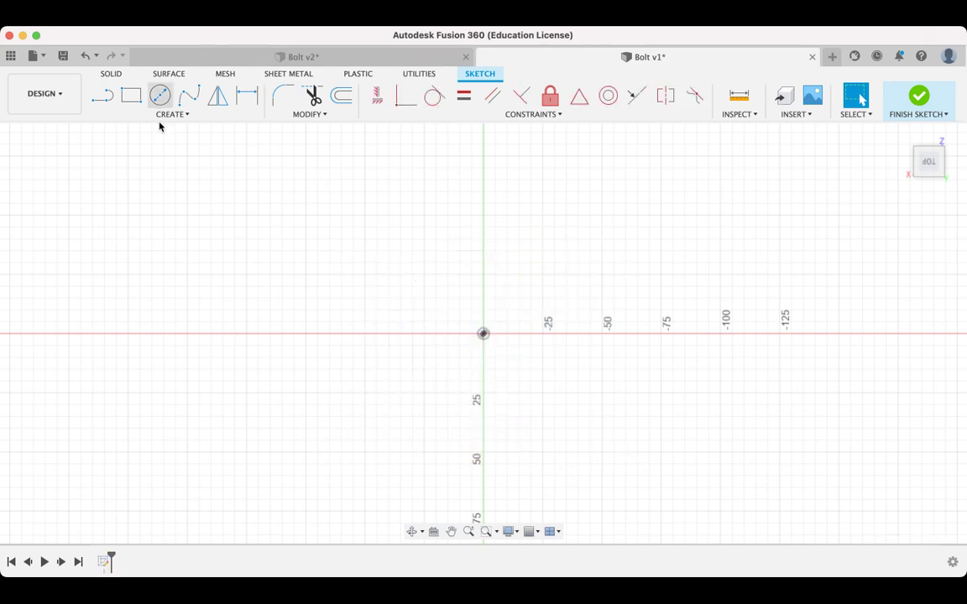
click(183, 116)
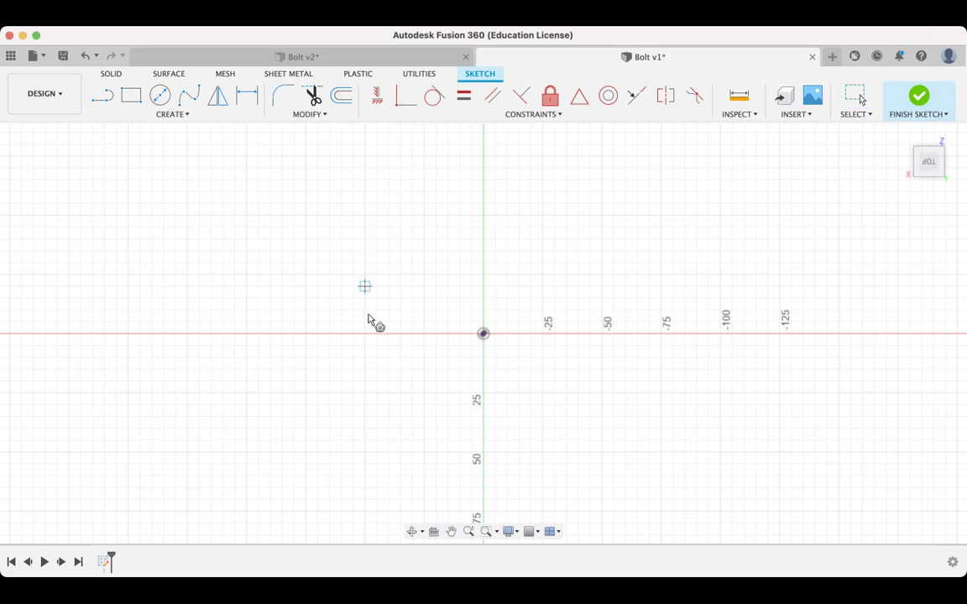
click(483, 333)
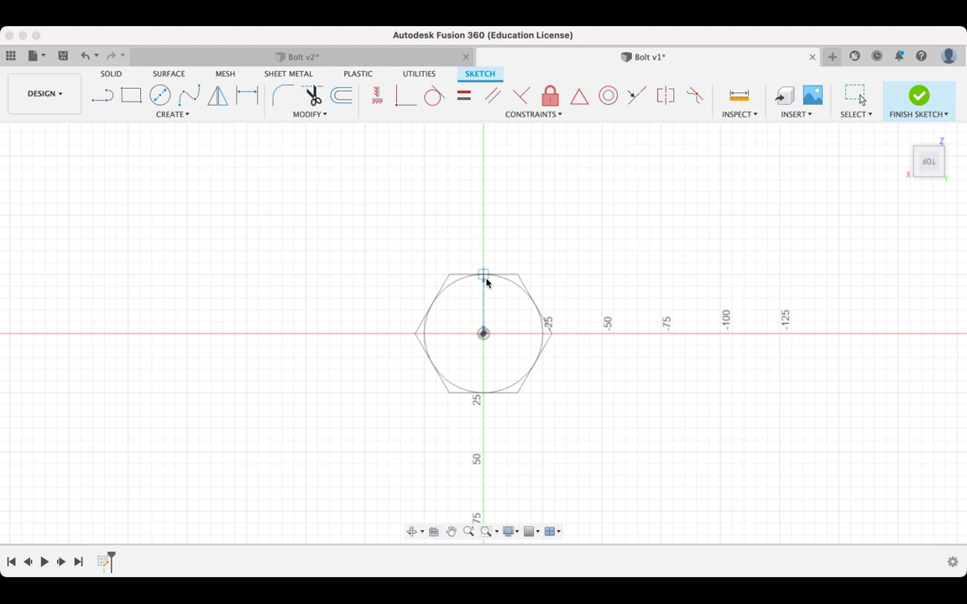
click(486, 282)
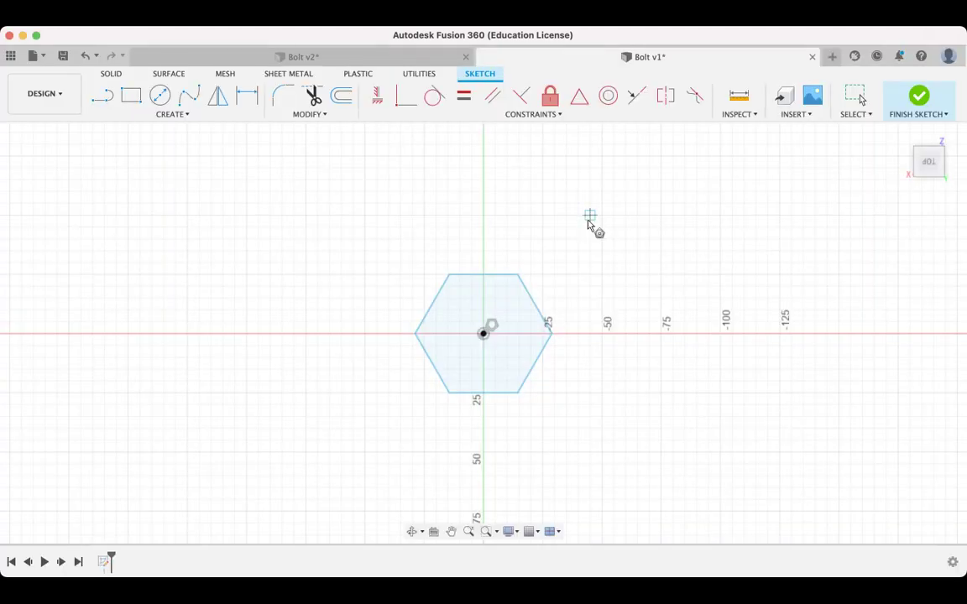
click(552, 262)
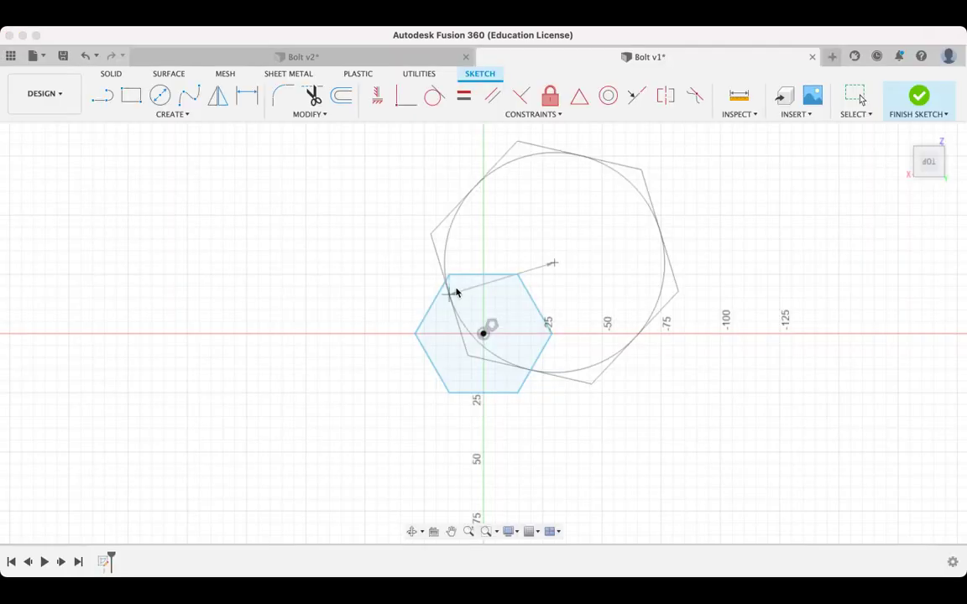
key(Escape)
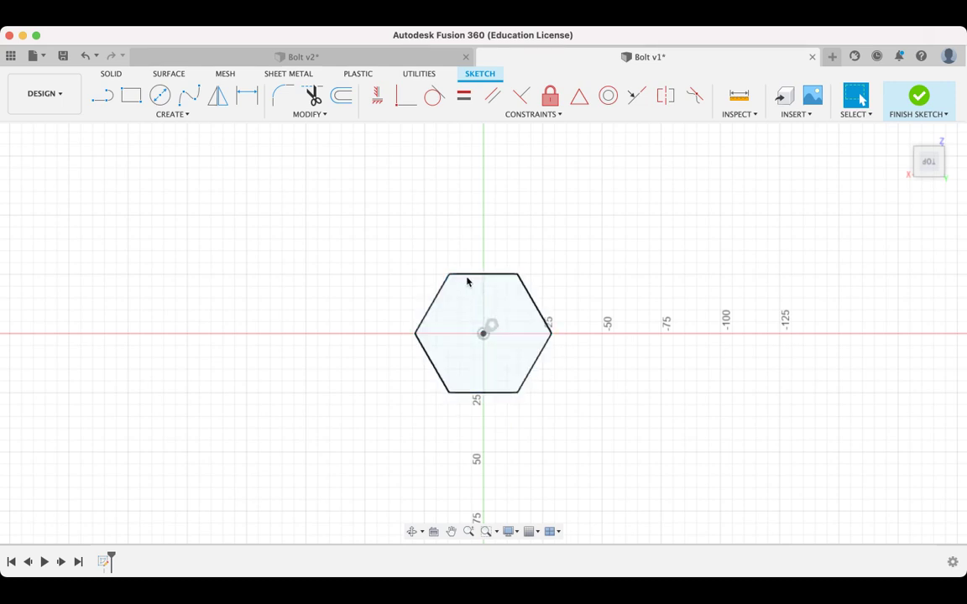
Dimension the hexagon's opposite flats to 10 mm across
key(d)
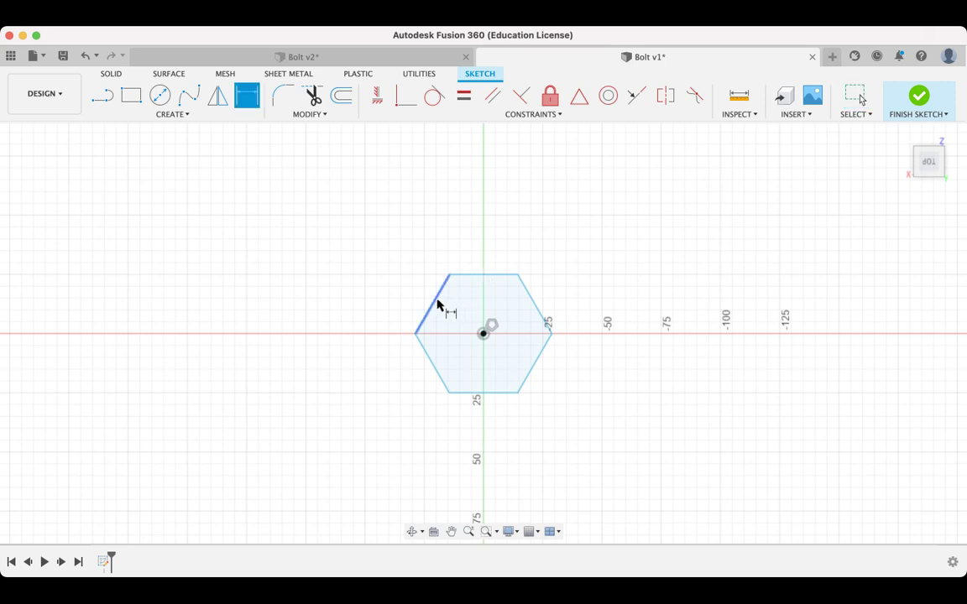
click(434, 303)
click(534, 364)
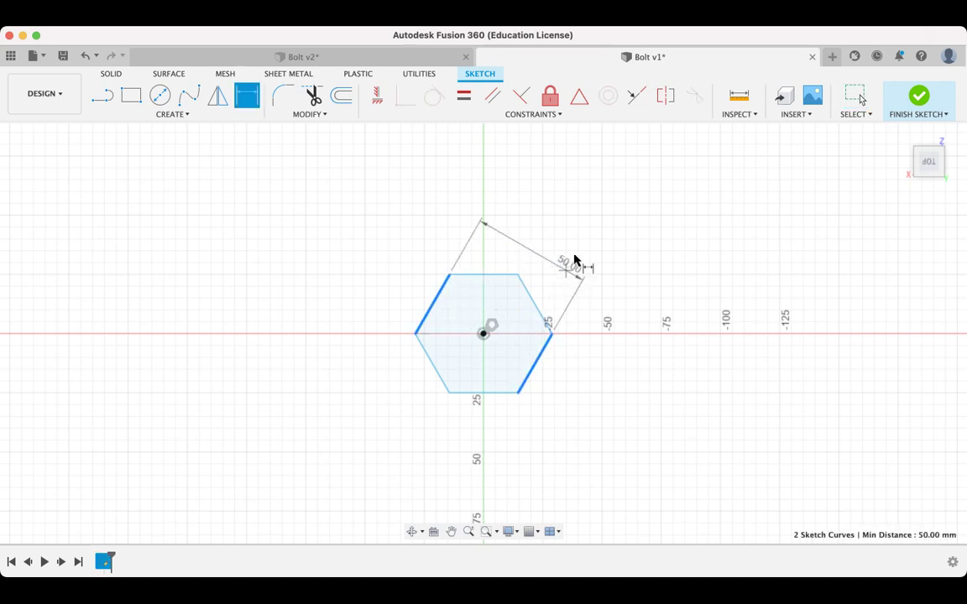
click(566, 219)
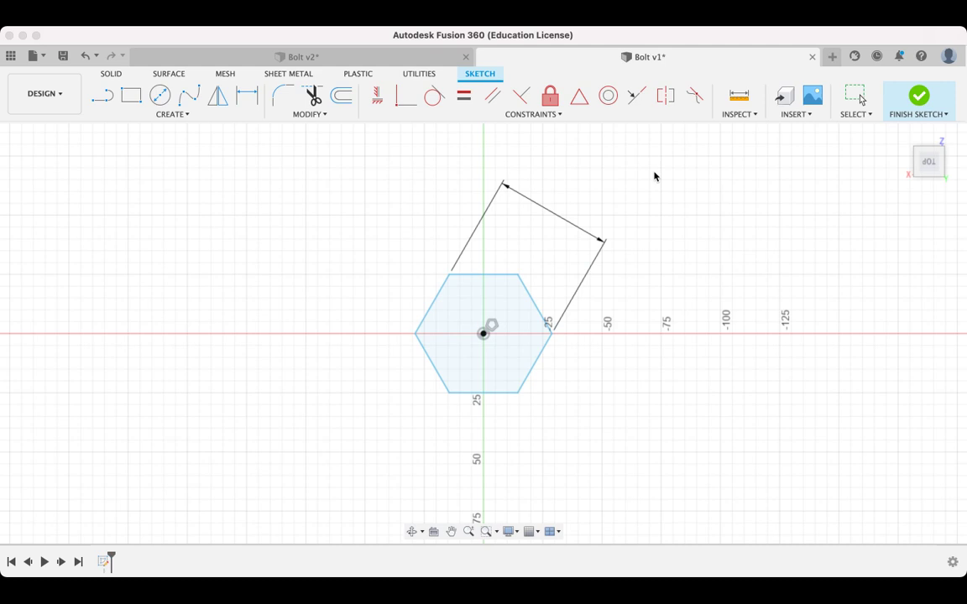
text(10)
key(Return)
Pan and zoom the view to recentre the dimensioned hexagon
scroll(494, 363, up, 5)
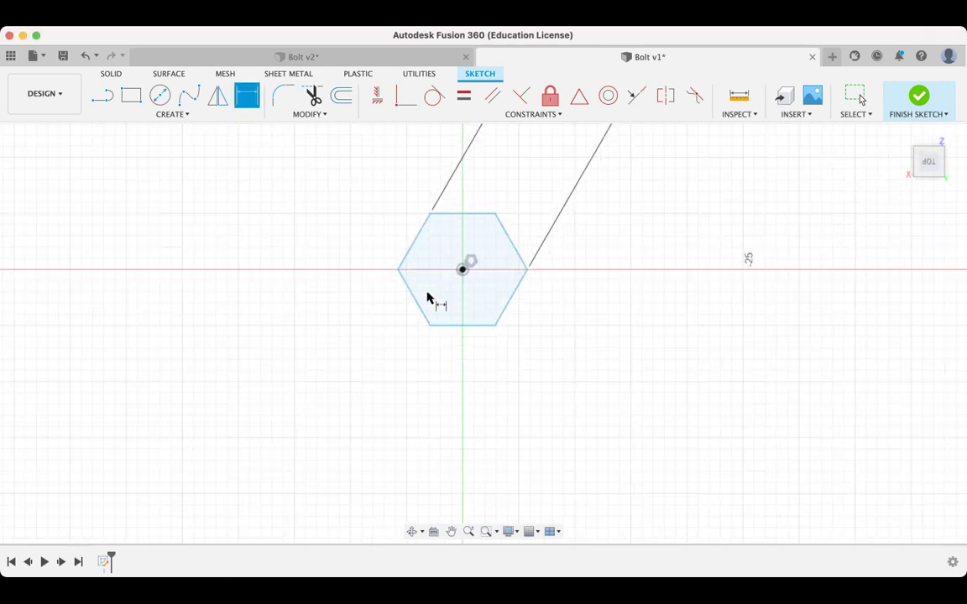
middle_drag(428, 298, 447, 151)
scroll(458, 155, down, 2)
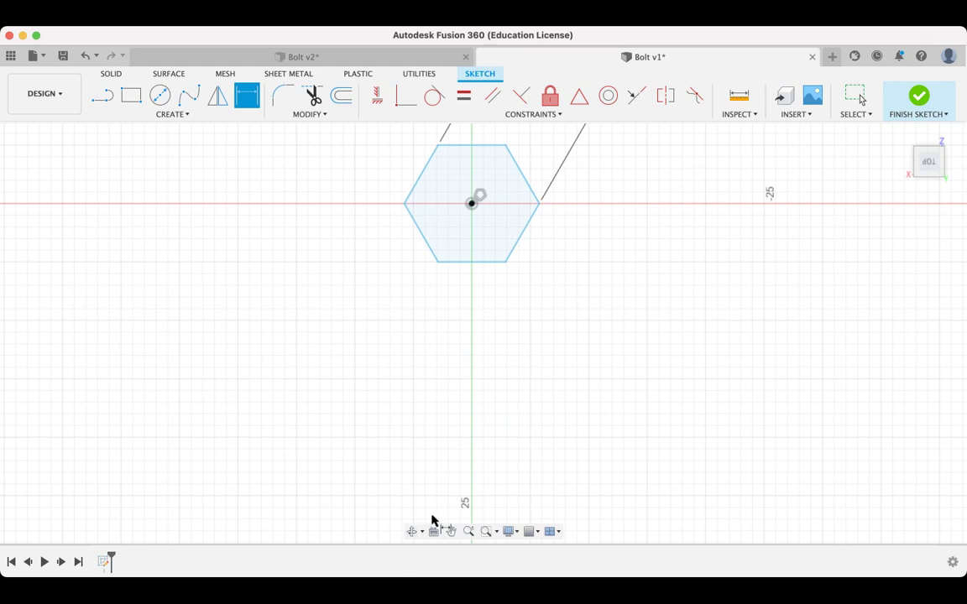
click(451, 531)
drag(450, 496, 445, 524)
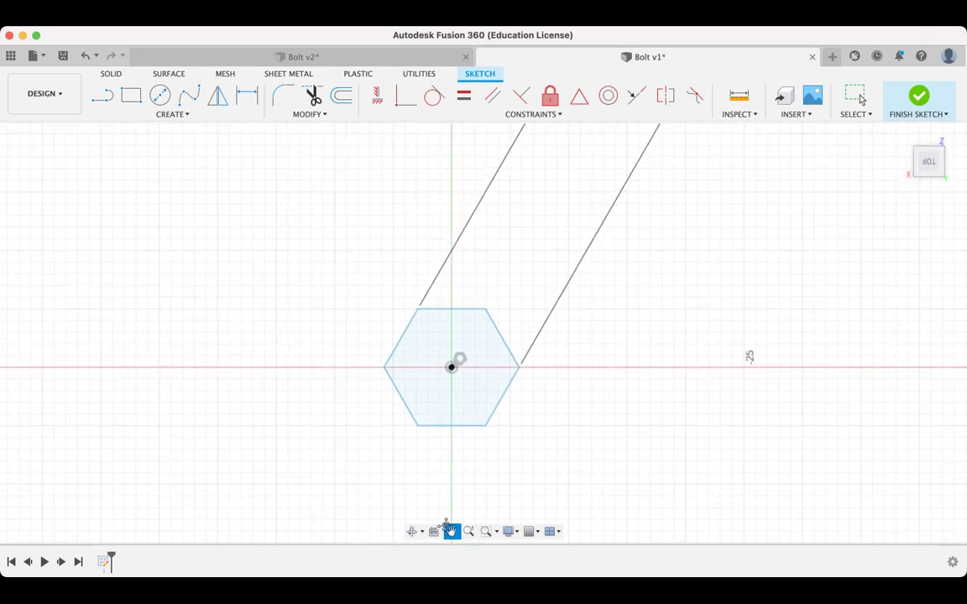
scroll(583, 306, down, 2)
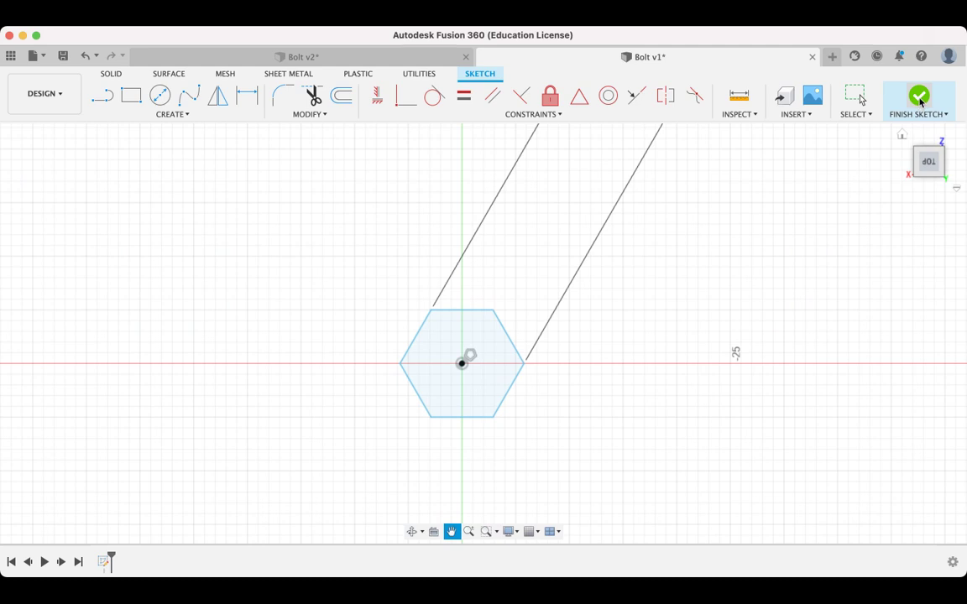
Finish the hexagon sketch and return to the home isometric view
click(919, 97)
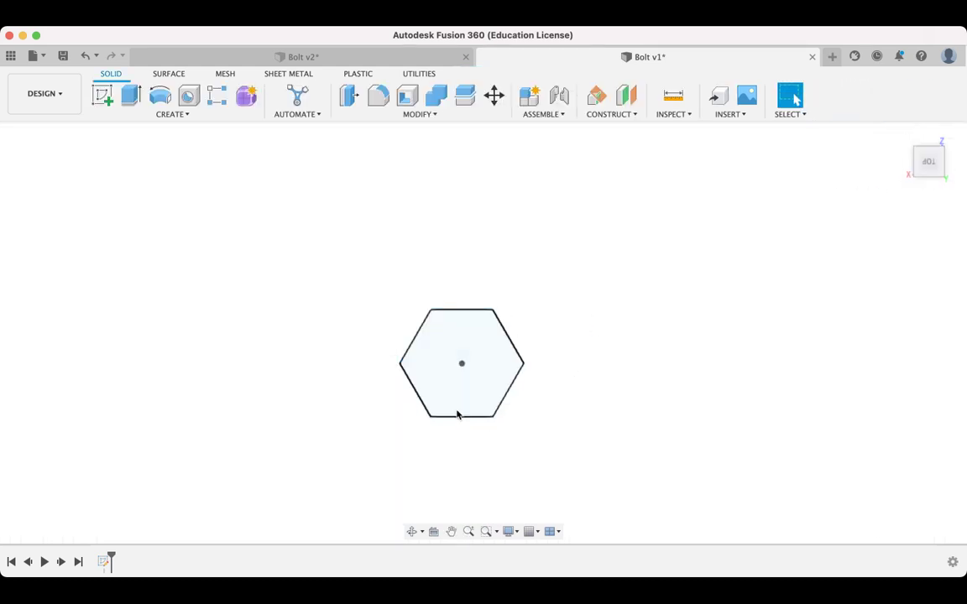
mouse_move(904, 139)
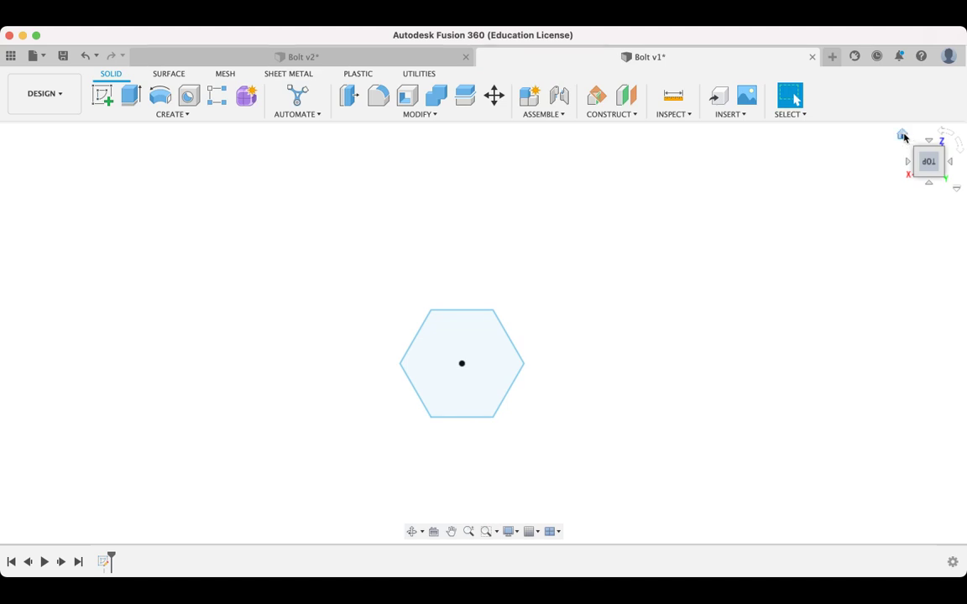
click(904, 136)
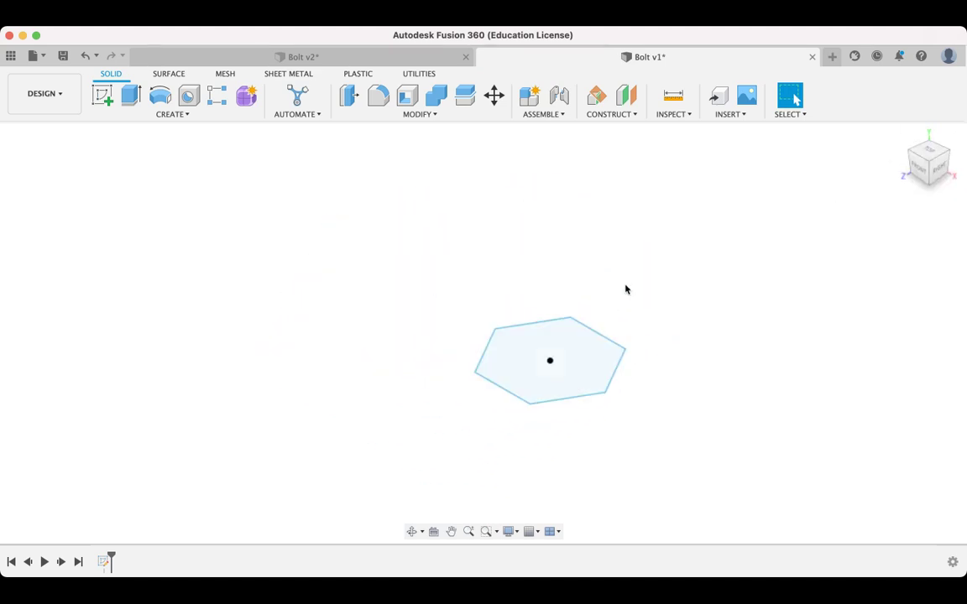
Extrude the hexagon profile into a solid hexagonal prism
click(543, 344)
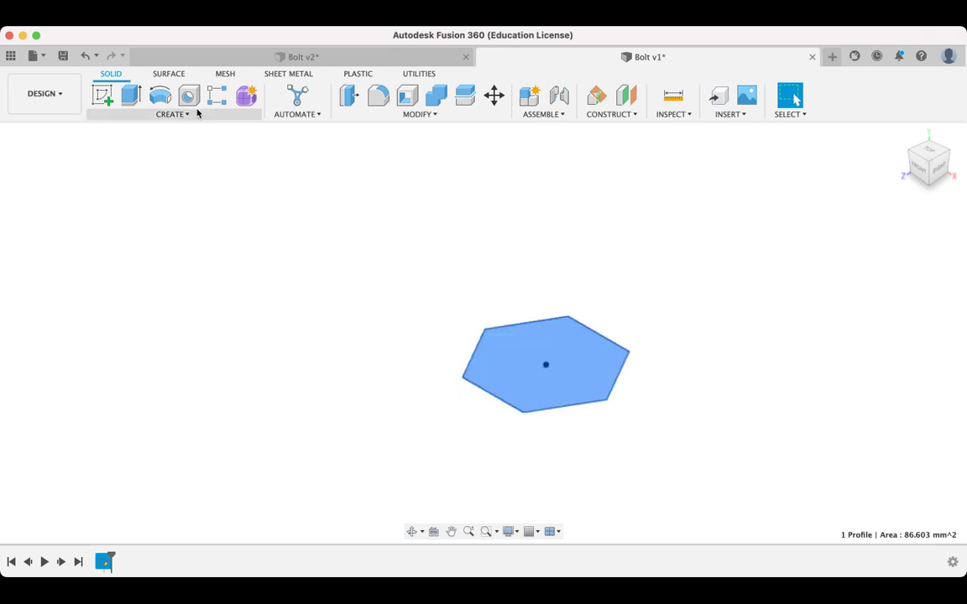
click(131, 96)
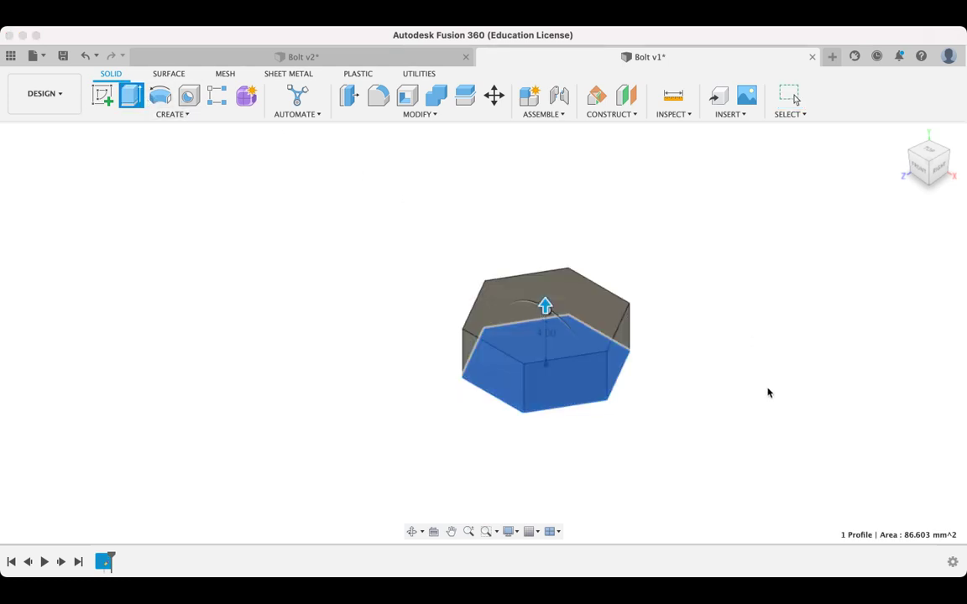
key(Return)
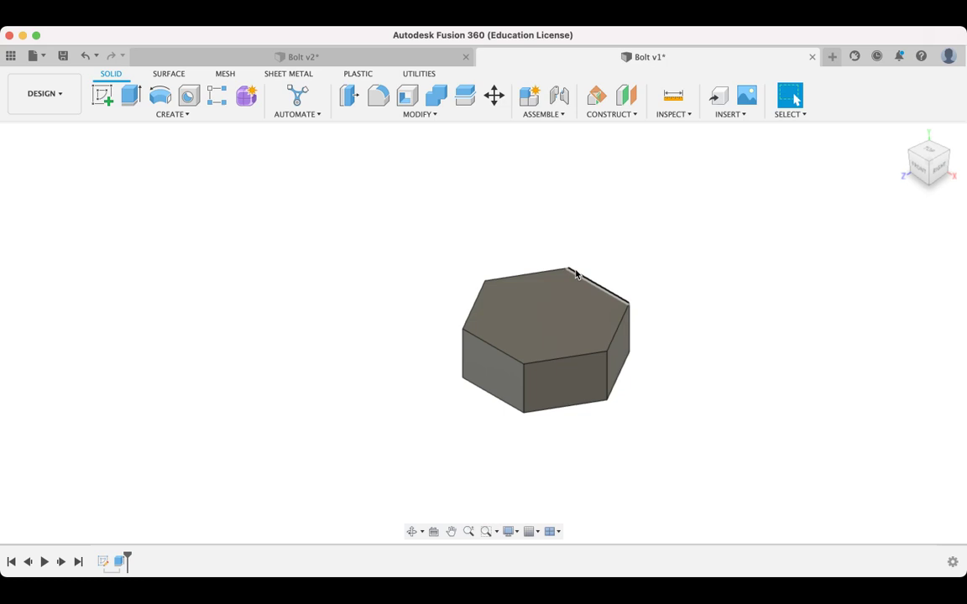
Chamfer all six top edges of the hexagonal prism
click(428, 115)
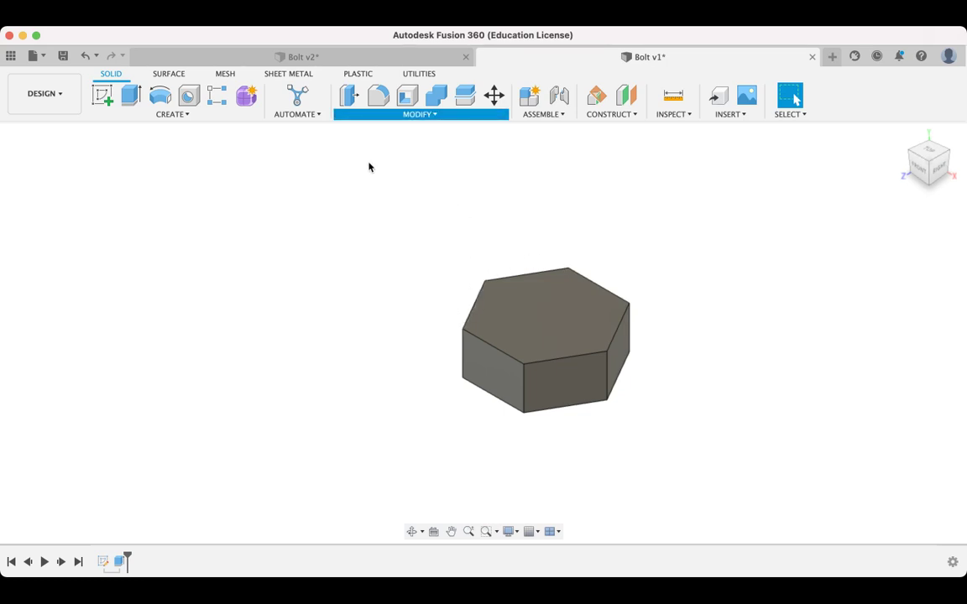
key(Escape)
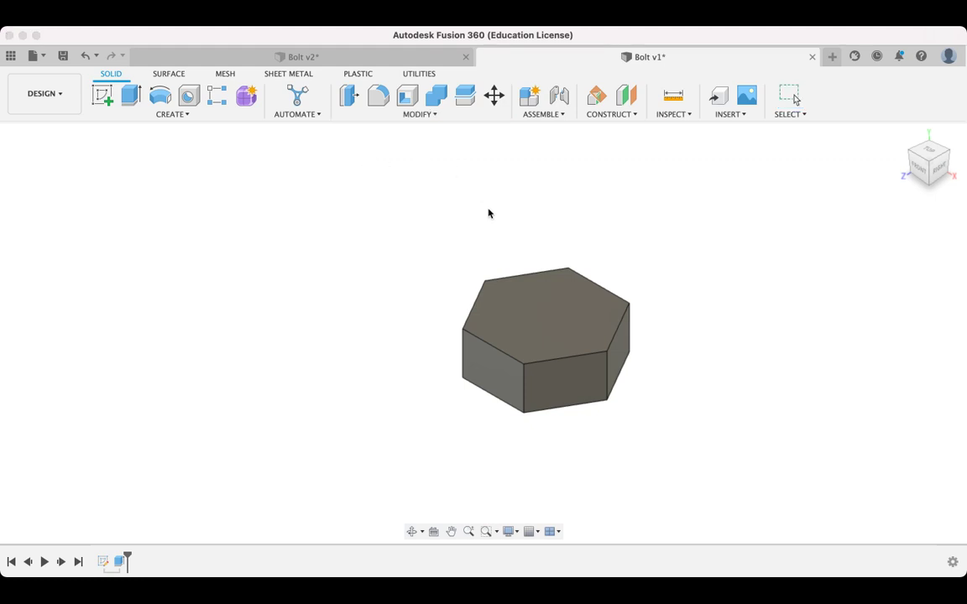
click(495, 350)
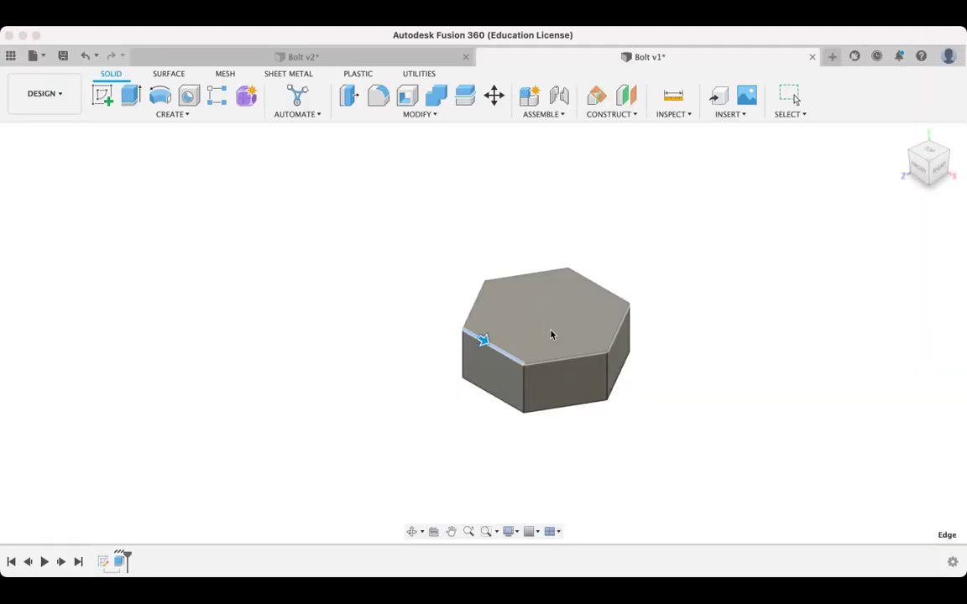
shift+click(566, 358)
shift+click(620, 327)
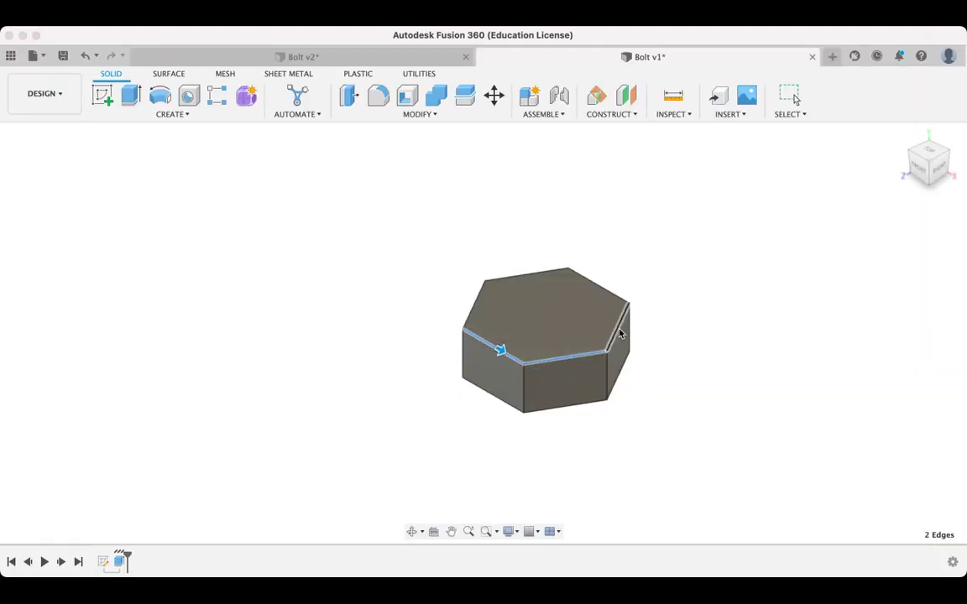
shift+click(618, 294)
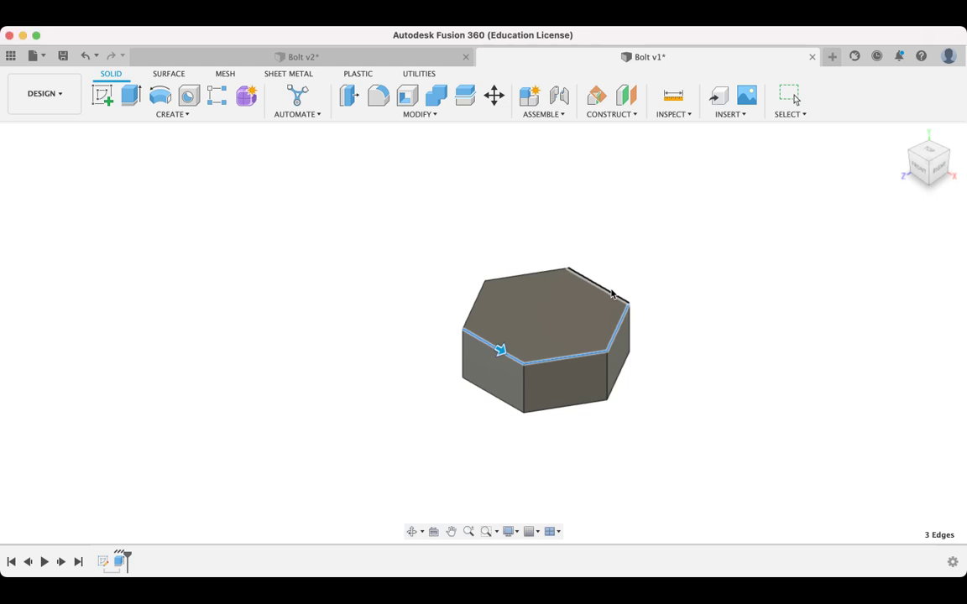
shift+click(537, 278)
shift+click(472, 304)
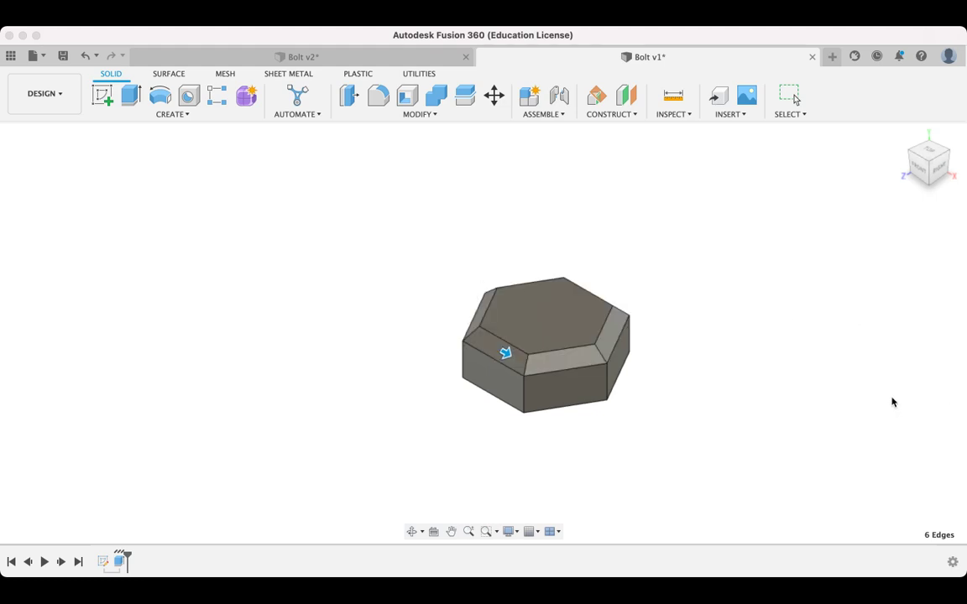
key(Return)
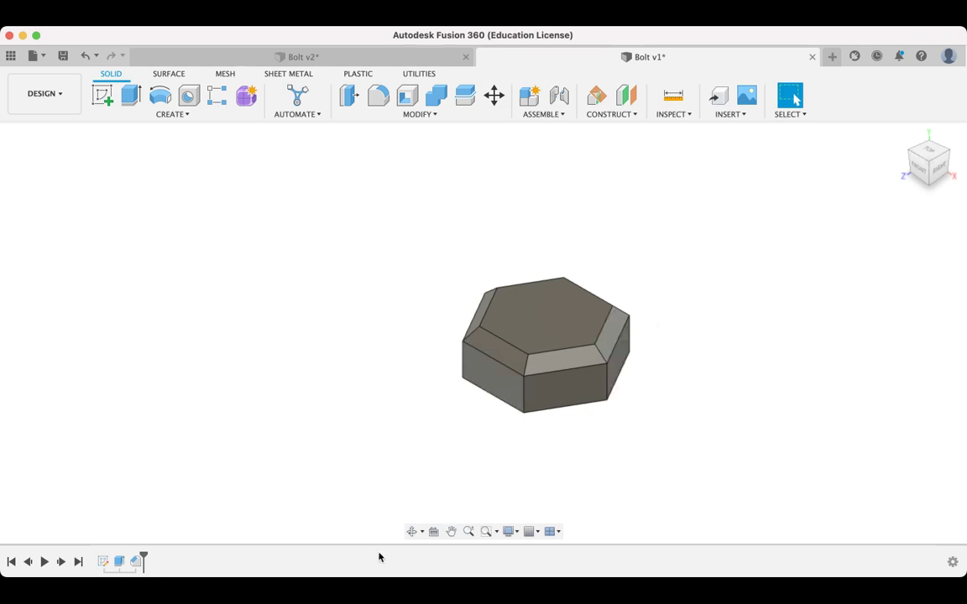
On the head's bottom face, sketch a Ø5 mm circle centred at the origin and finish the sketch
click(411, 533)
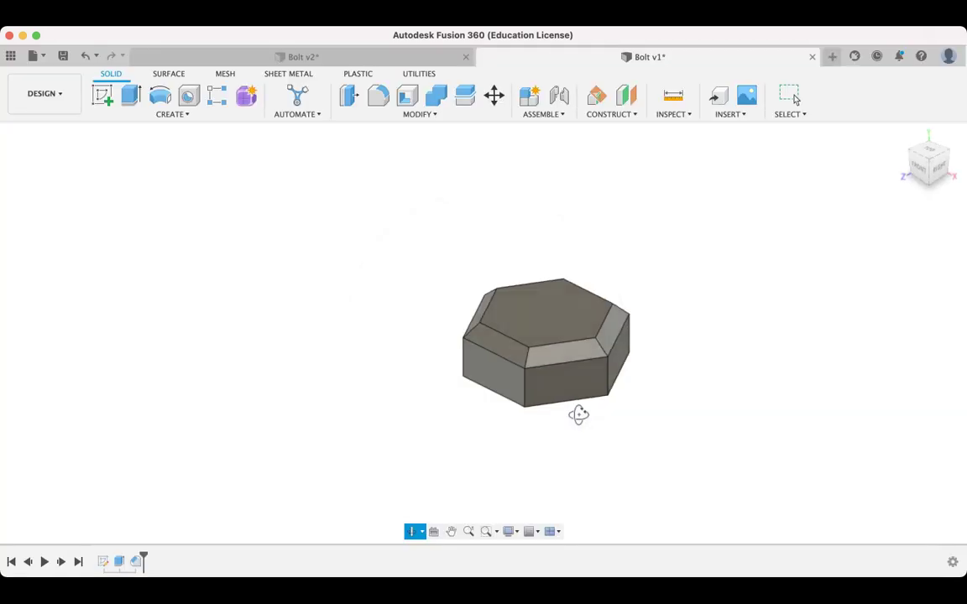
drag(578, 414, 581, 330)
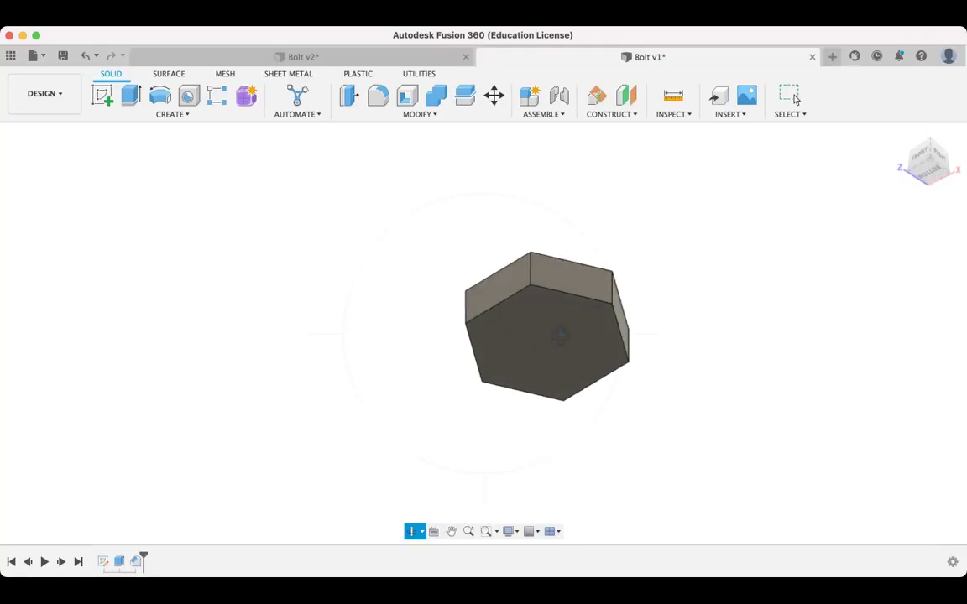
click(794, 98)
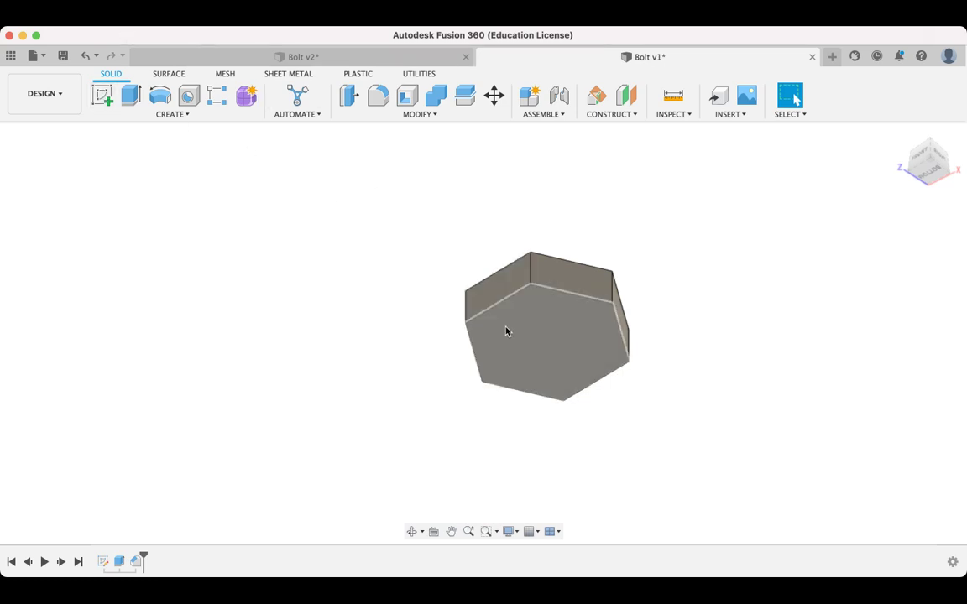
click(533, 328)
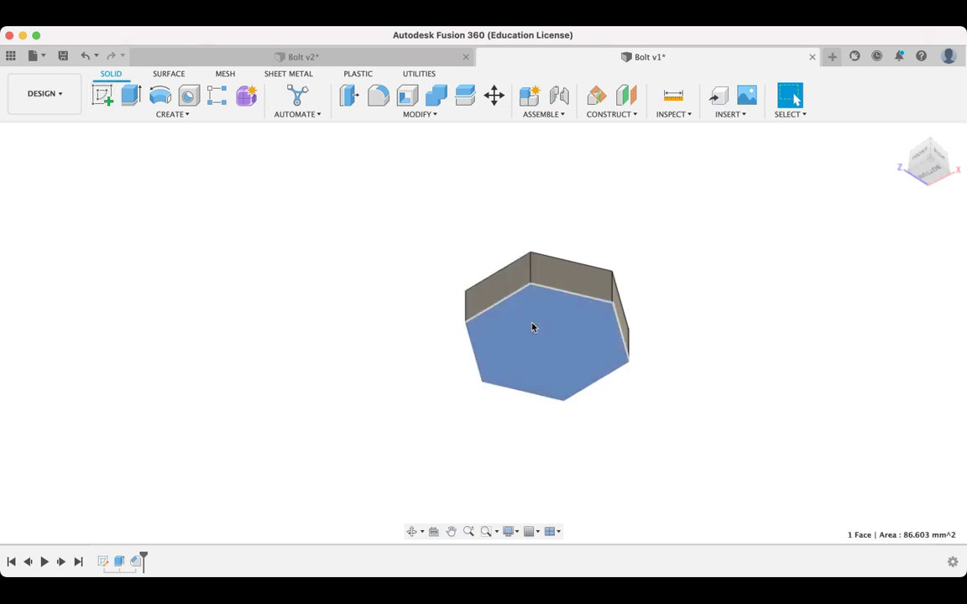
click(101, 95)
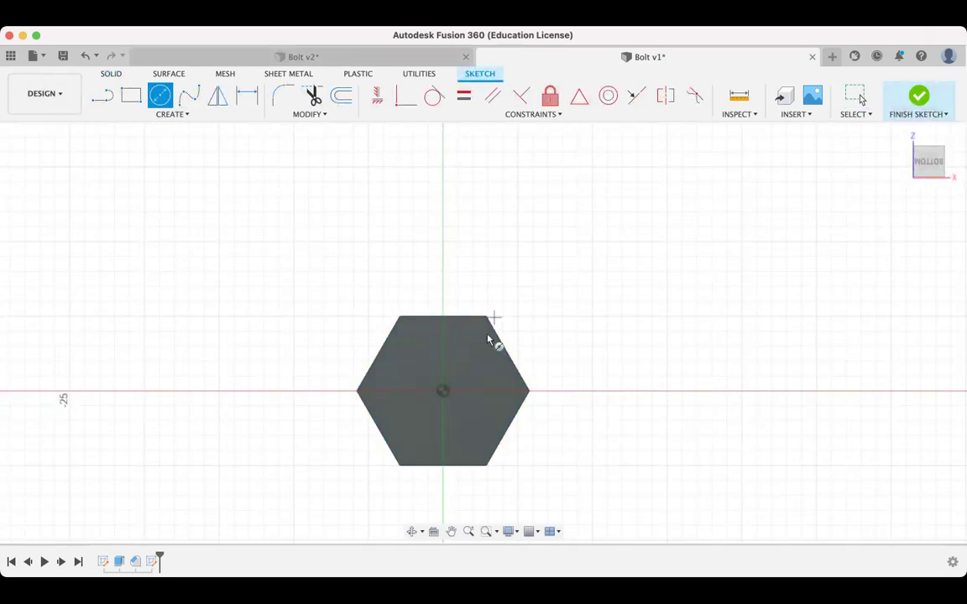
click(443, 390)
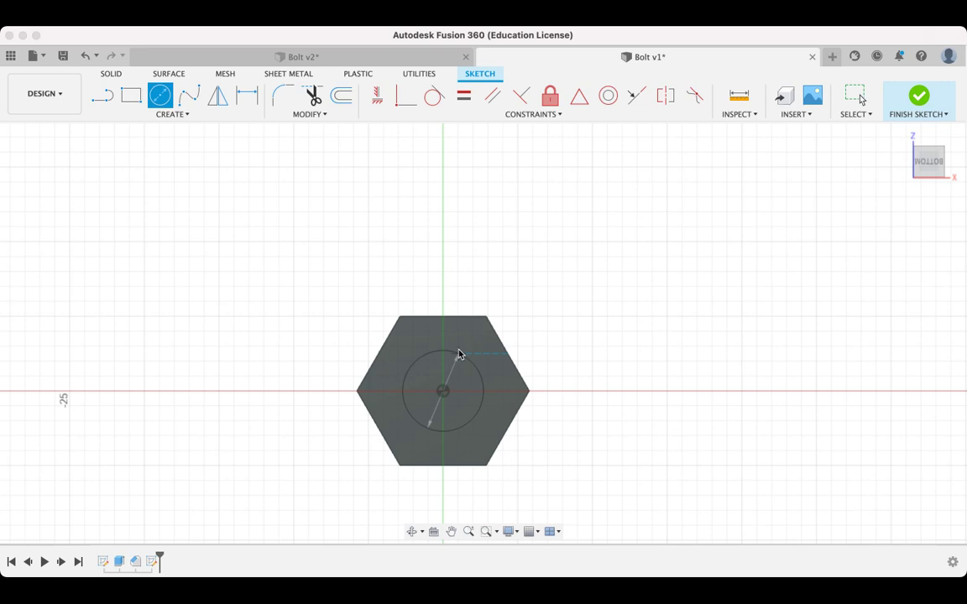
click(459, 354)
key(Escape)
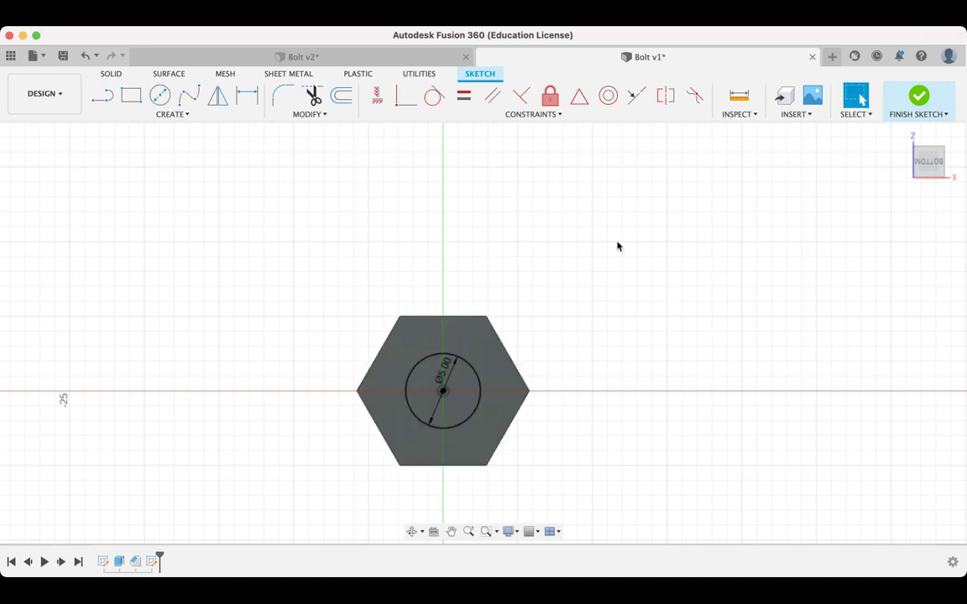
click(922, 99)
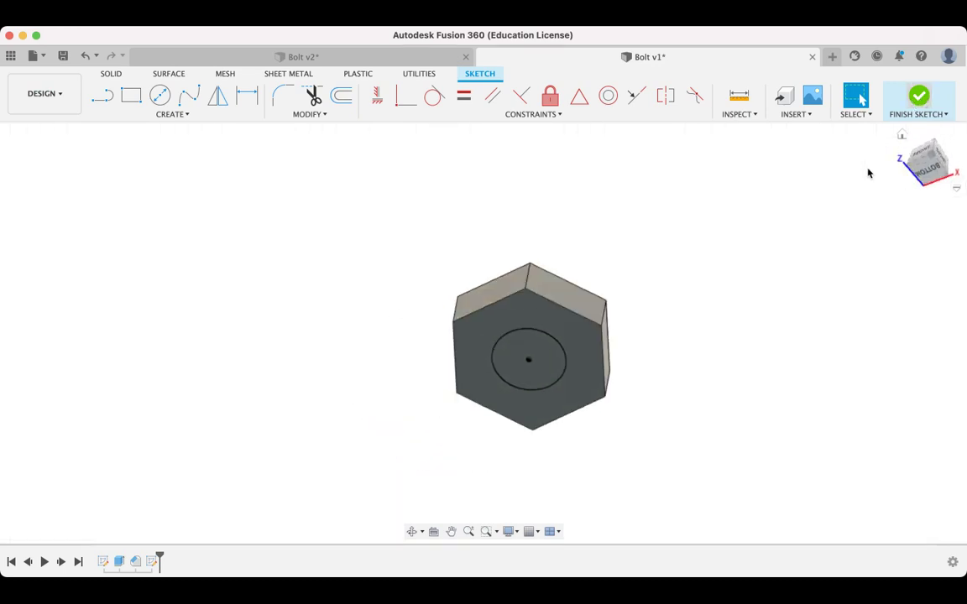
Extrude the Ø5 mm circle profile 20 mm to form the cylindrical shank
scroll(576, 330, down, 3)
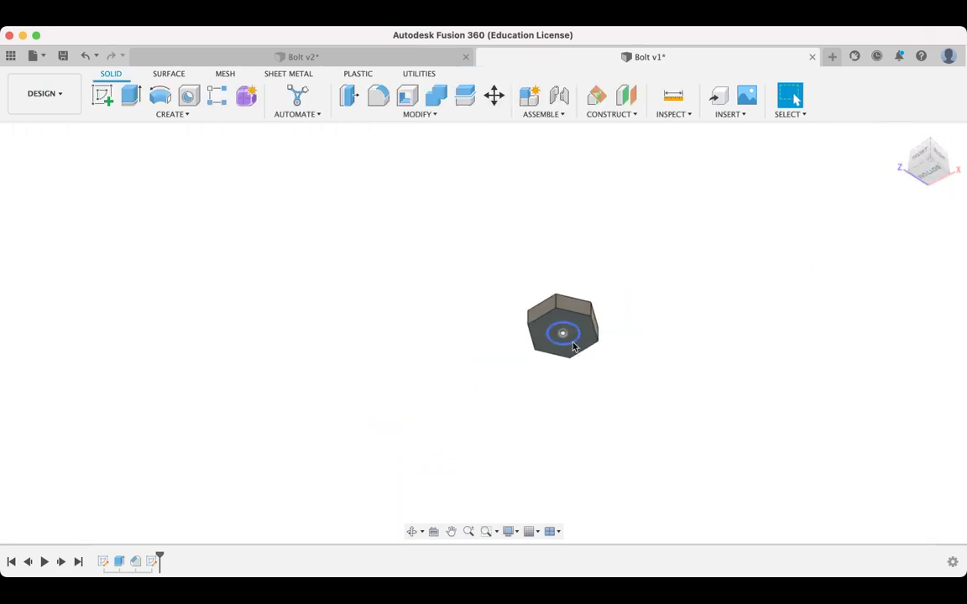
click(573, 331)
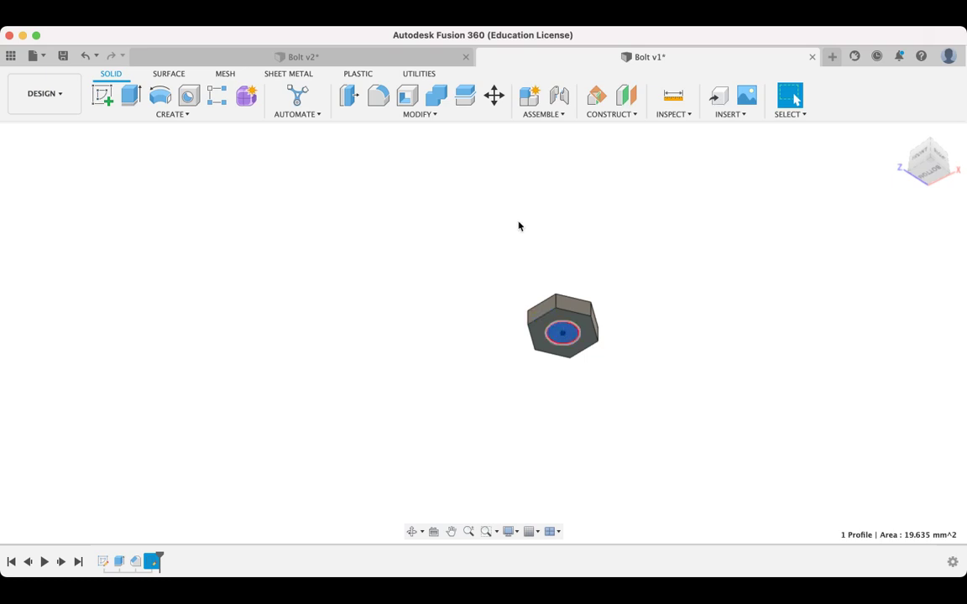
click(131, 95)
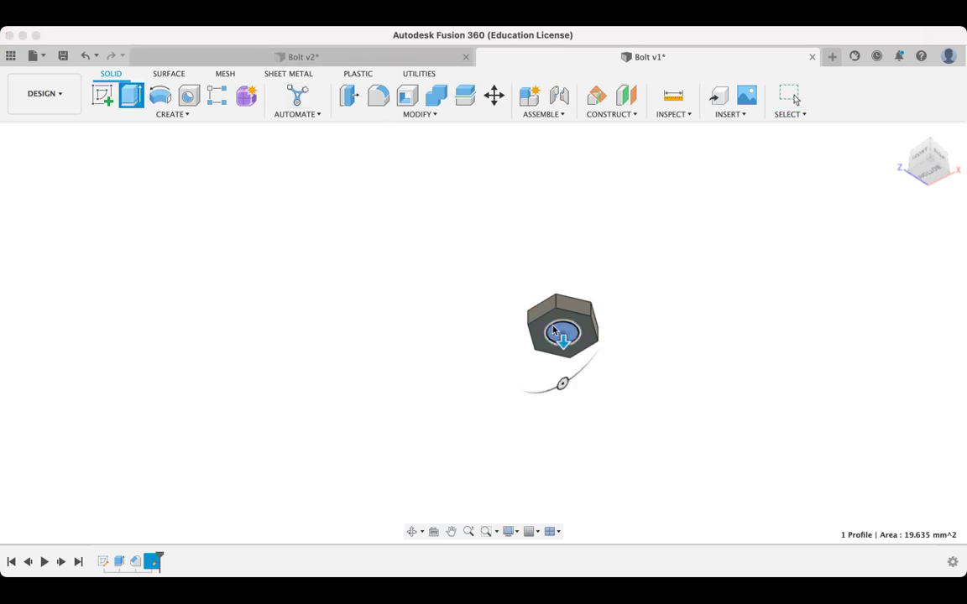
text(20)
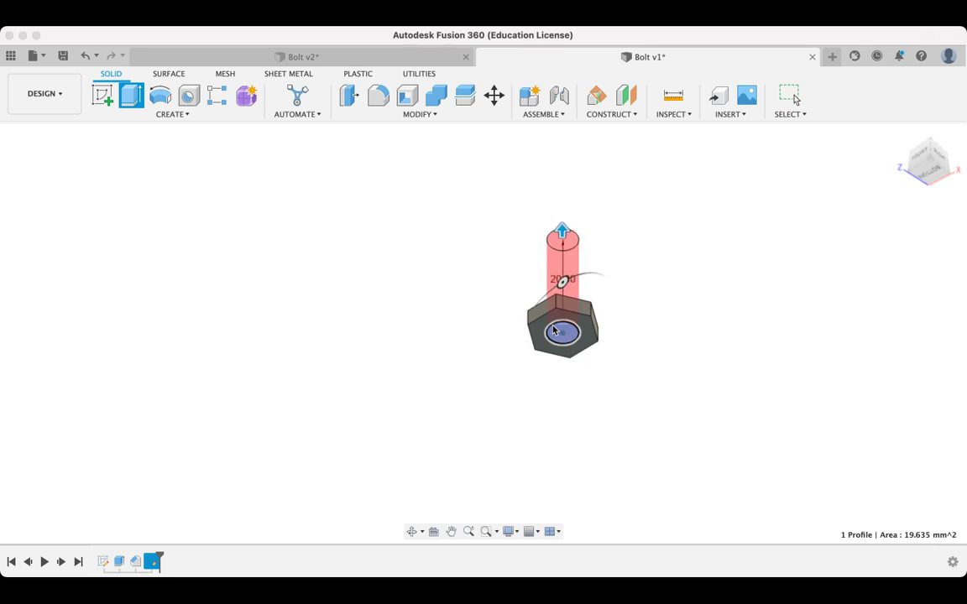
text(-20)
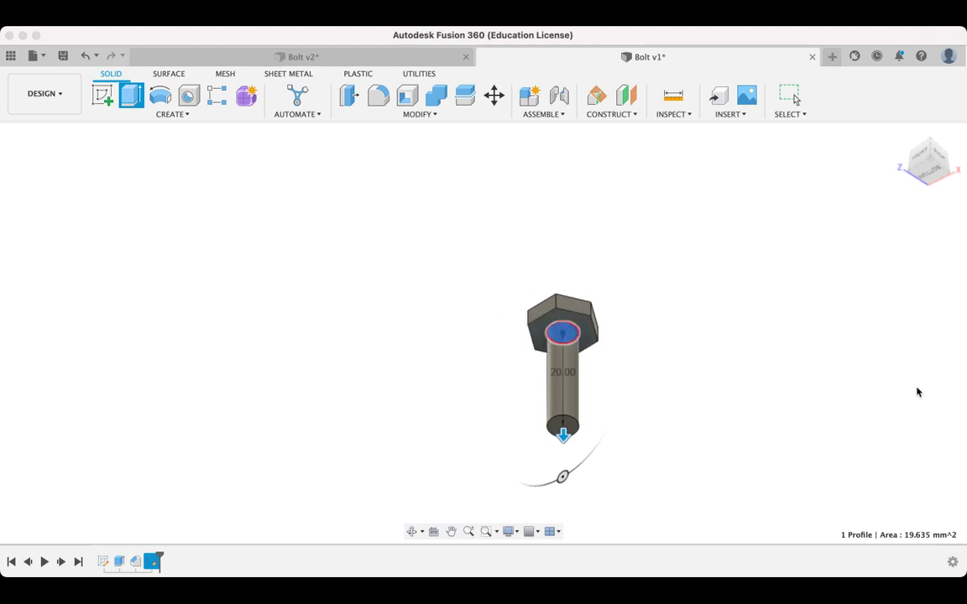
key(Return)
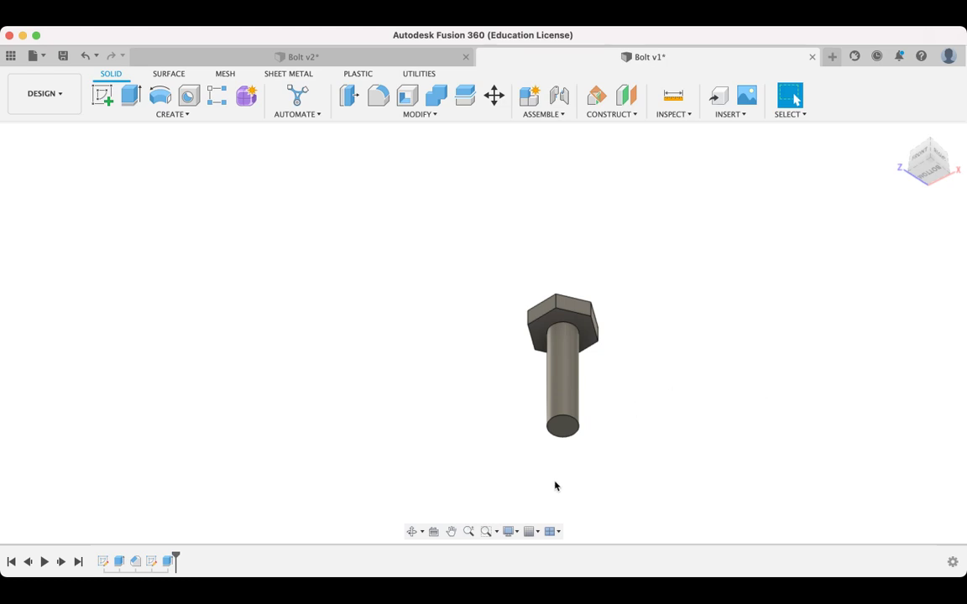
Orbit the view to see the bolt side-on, head on top and shank below
click(411, 532)
drag(536, 370, 503, 402)
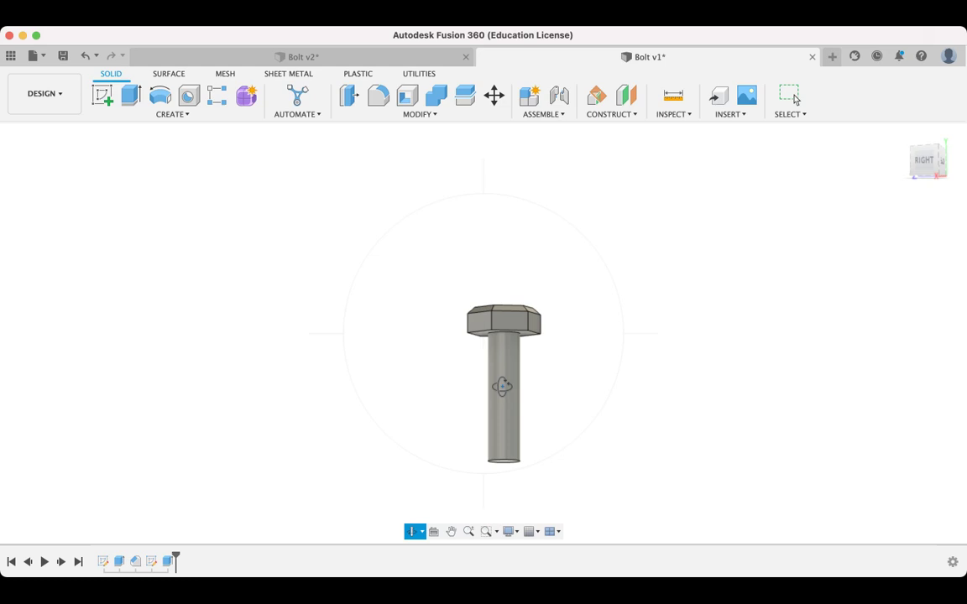
drag(507, 390, 503, 378)
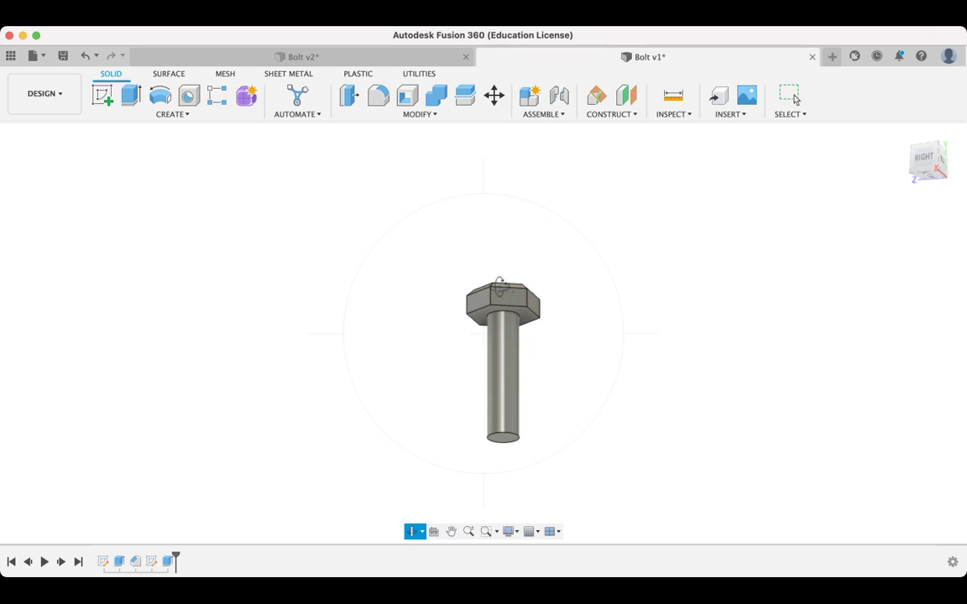
key(Escape)
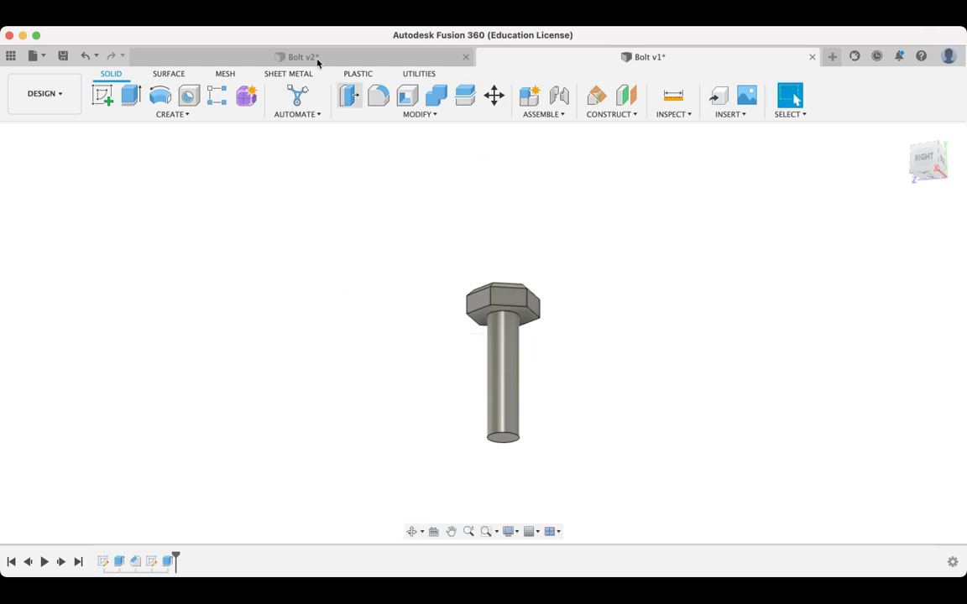
Open the Create menu to reach the Thread tool
click(184, 116)
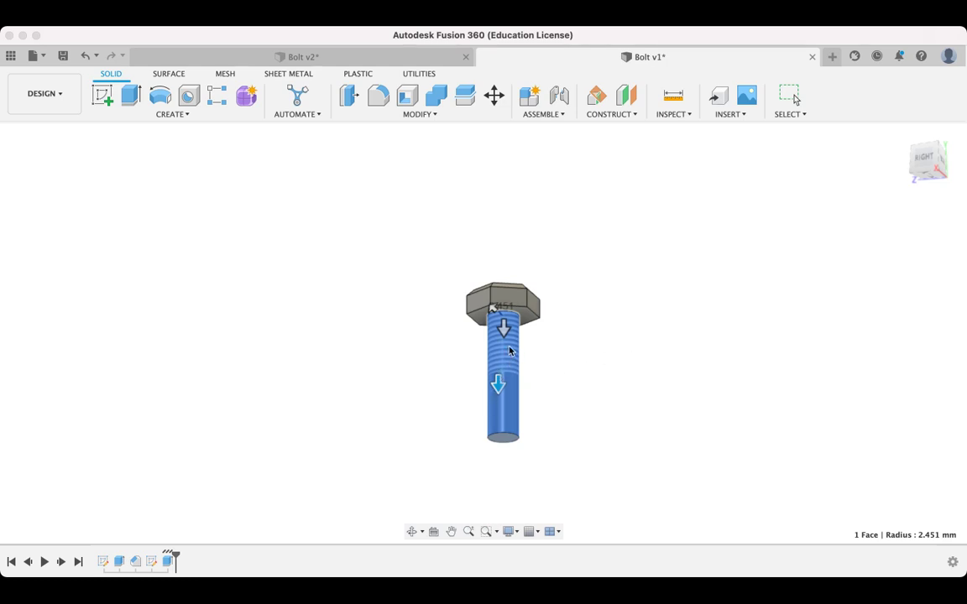
Limit the thread to a 12 mm length on the lower shank, ending at the tip
drag(504, 337, 500, 409)
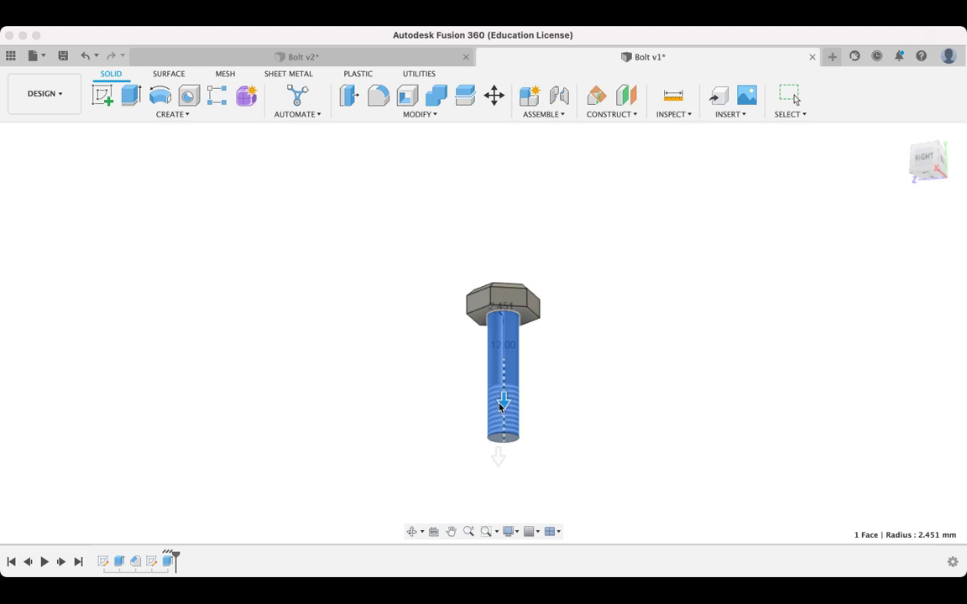
drag(500, 407, 502, 409)
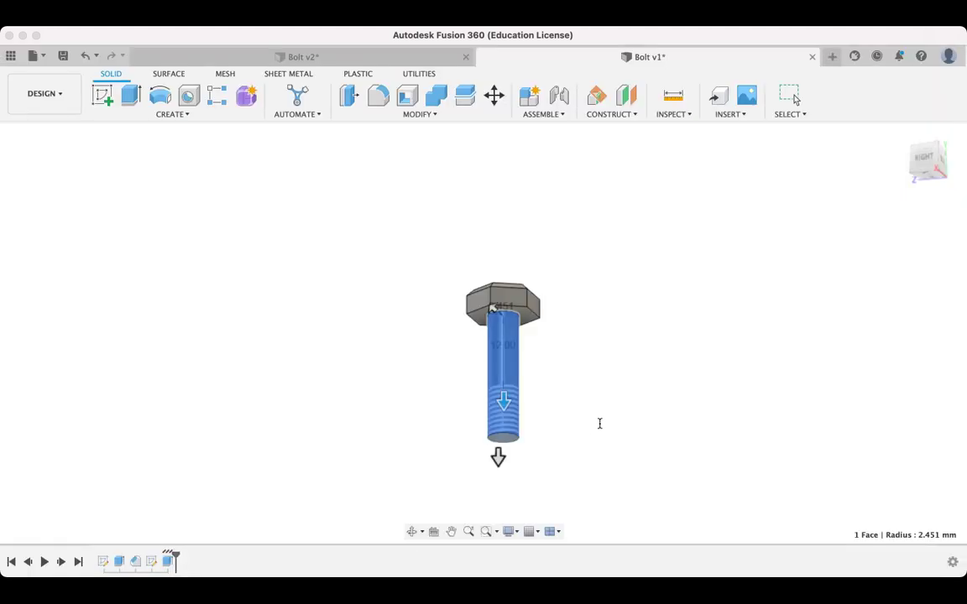
drag(506, 409, 511, 370)
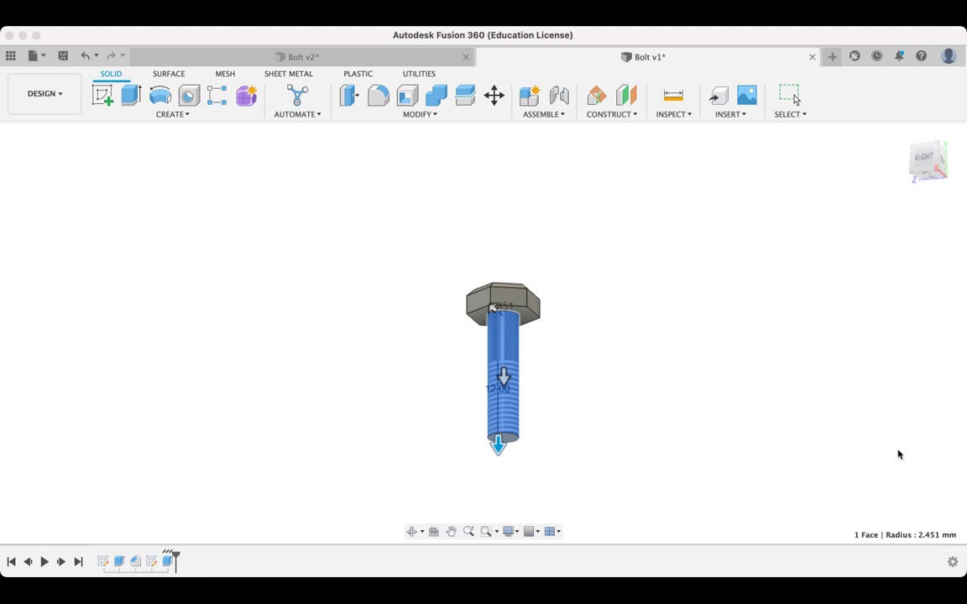
Apply the 12 mm thread and orbit to view the shank's end face
key(Return)
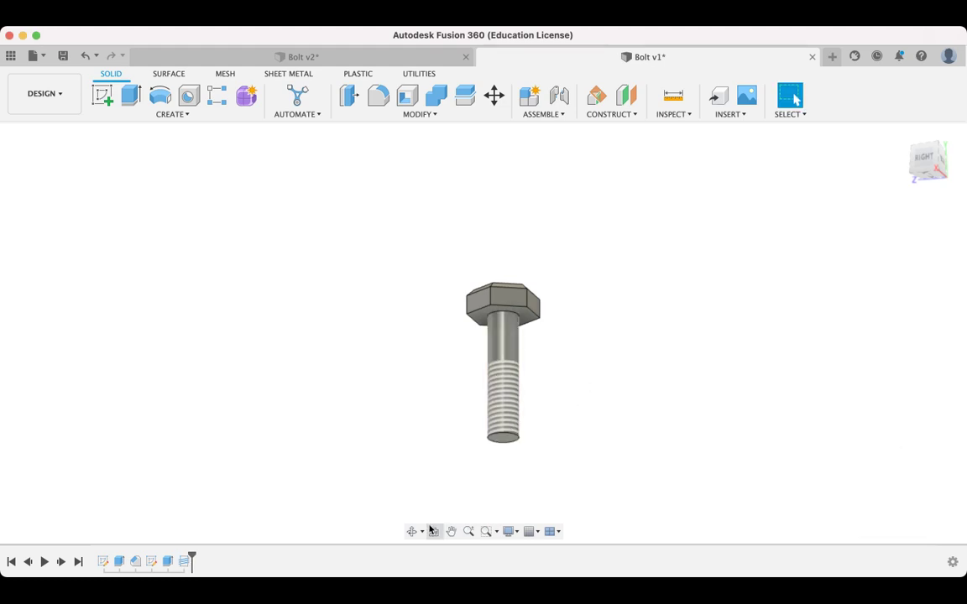
scroll(491, 445, up, 5)
scroll(508, 375, up, 5)
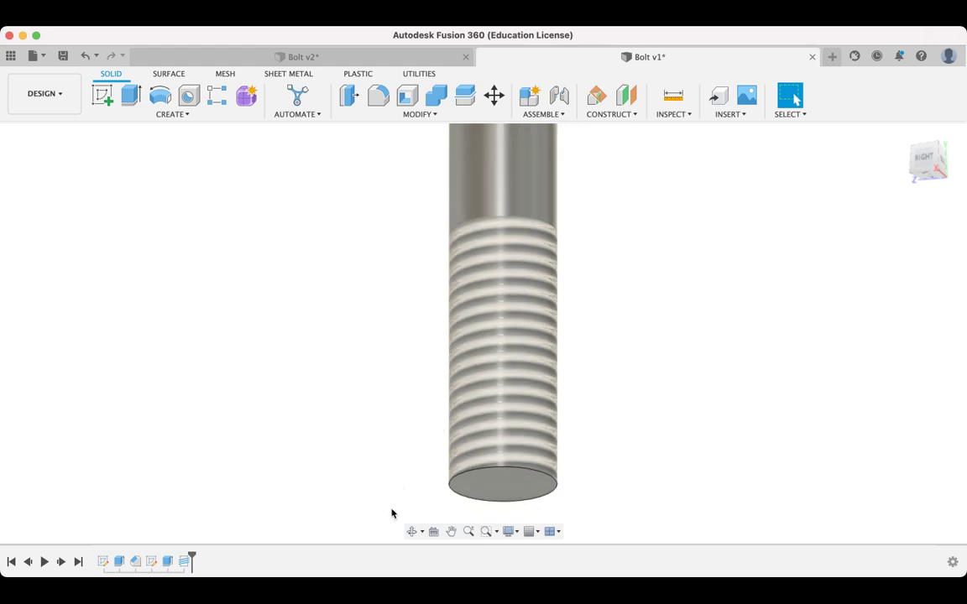
click(411, 531)
drag(509, 404, 537, 386)
scroll(536, 386, down, 8)
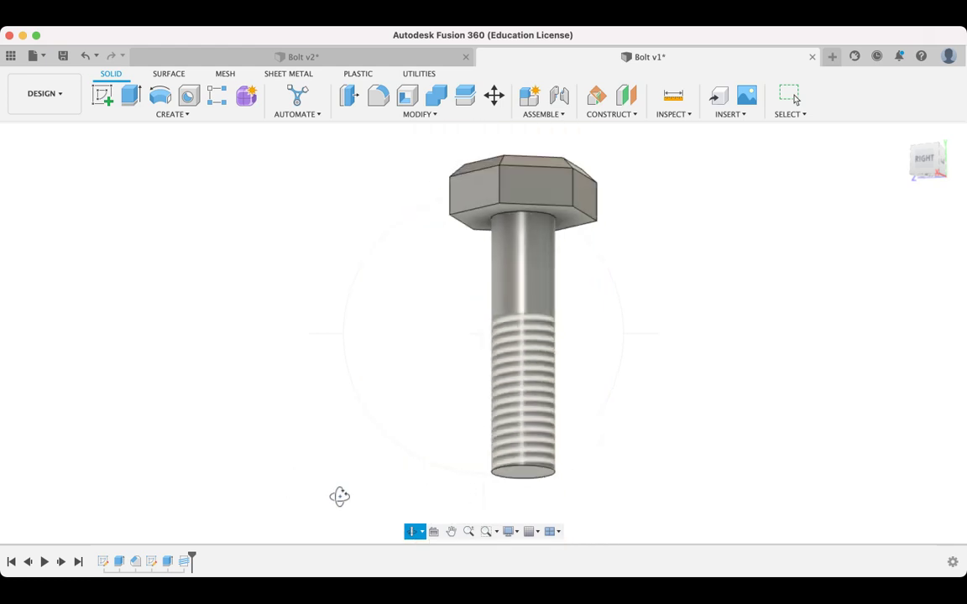
Edit Thread1 and make it a modeled thread
key(Escape)
click(183, 563)
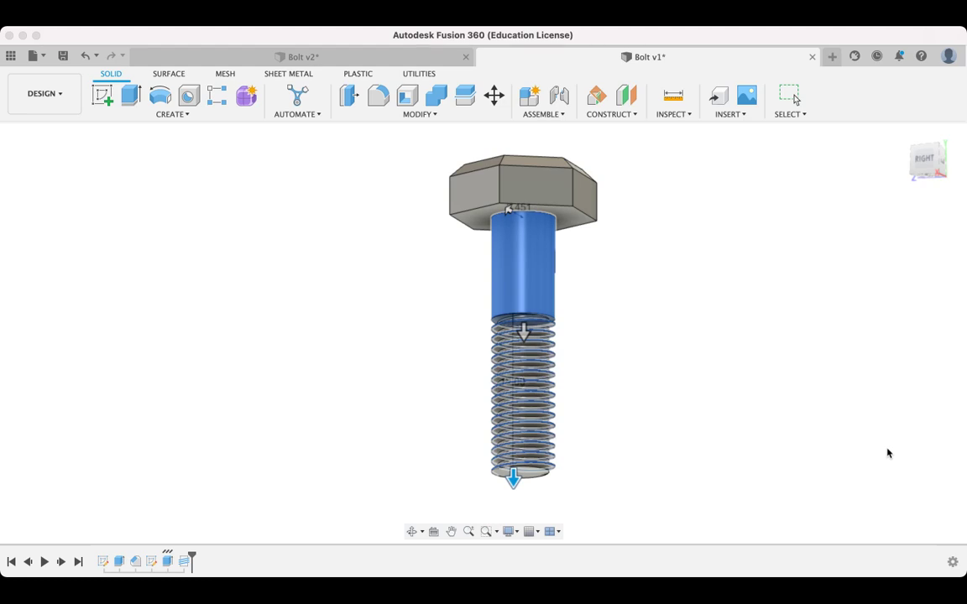
key(Return)
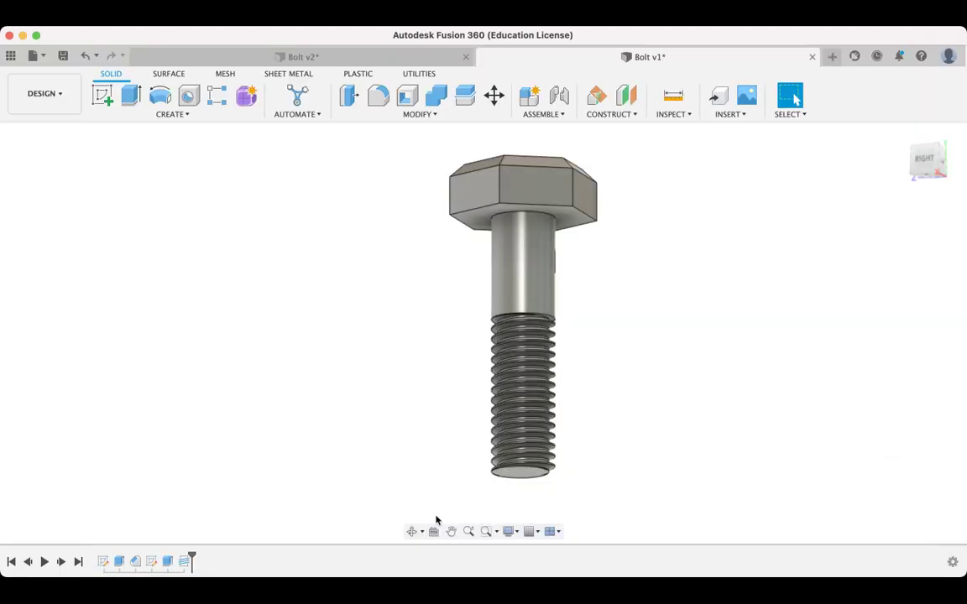
Orbit and zoom around the bolt to show its chamfered hex head
click(411, 531)
drag(542, 393, 428, 340)
scroll(405, 344, up, 5)
scroll(405, 344, up, 3)
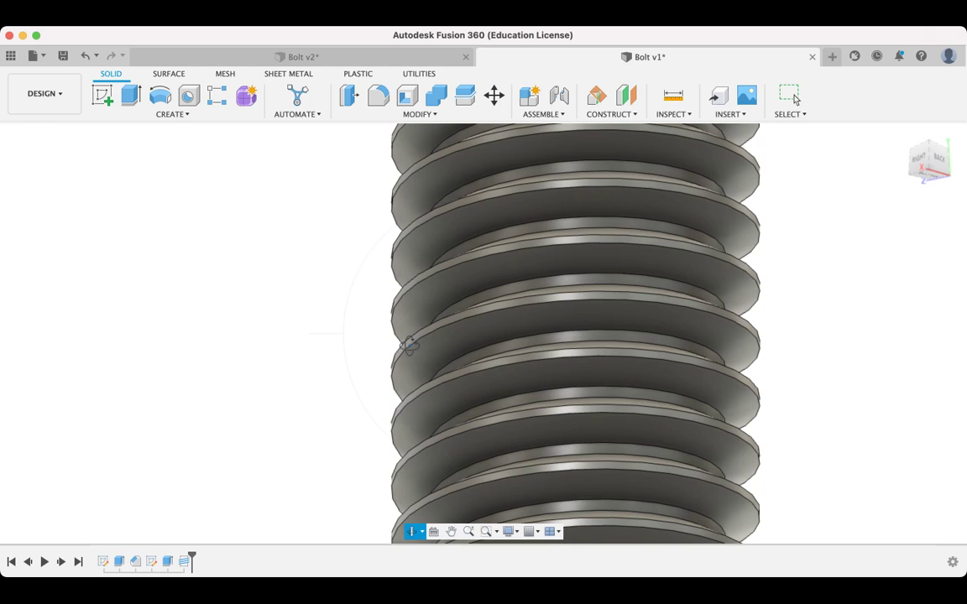
scroll(408, 342, down, 6)
drag(407, 340, 496, 315)
scroll(503, 319, up, 2)
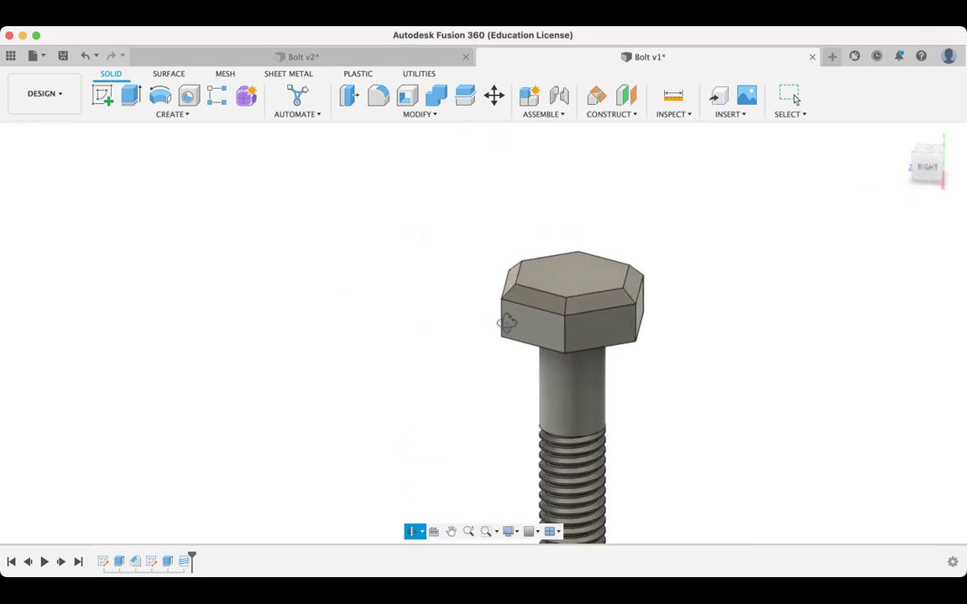
Pan the finished bolt into the centre of the view
click(452, 531)
key(Escape)
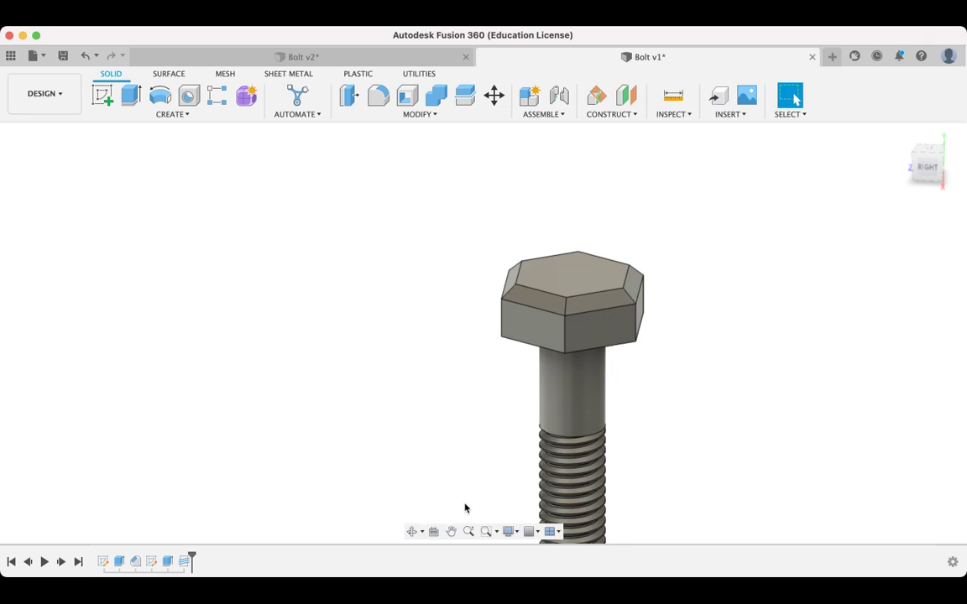
click(452, 531)
drag(546, 434, 485, 346)
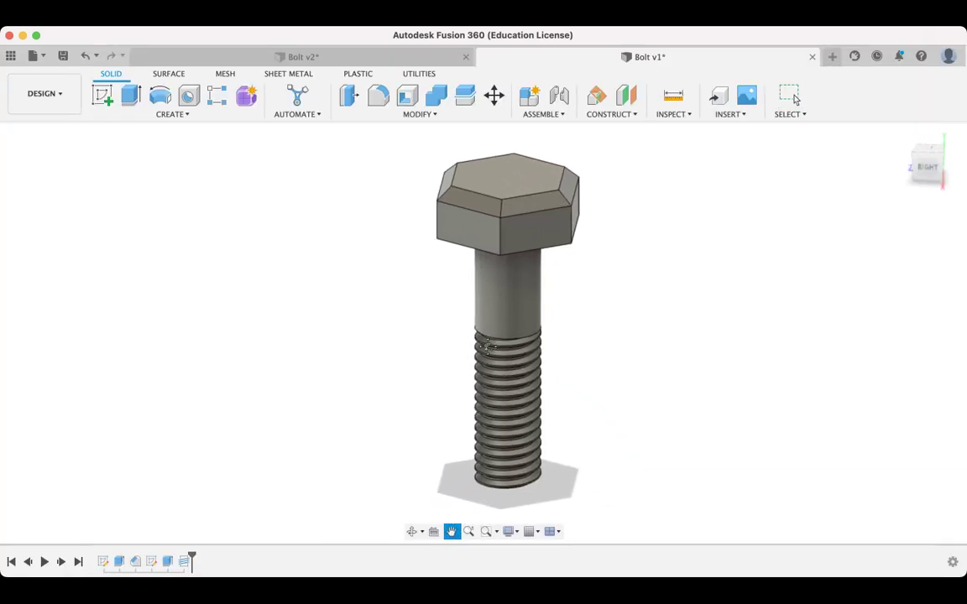